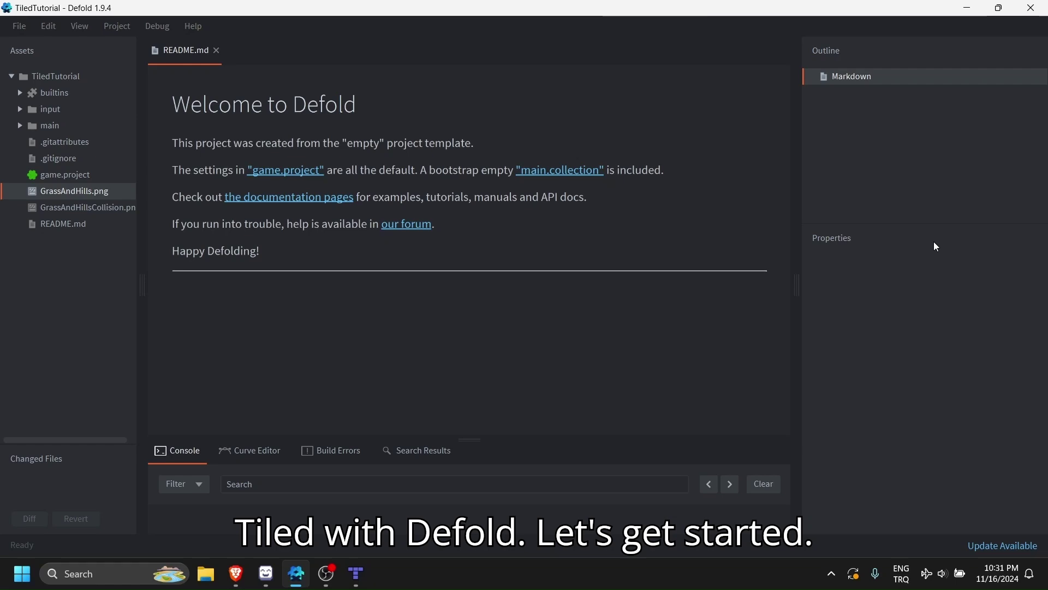
Switch from Defold to the browser tab showing the Tiled Map Editor download page
left_click(236, 573)
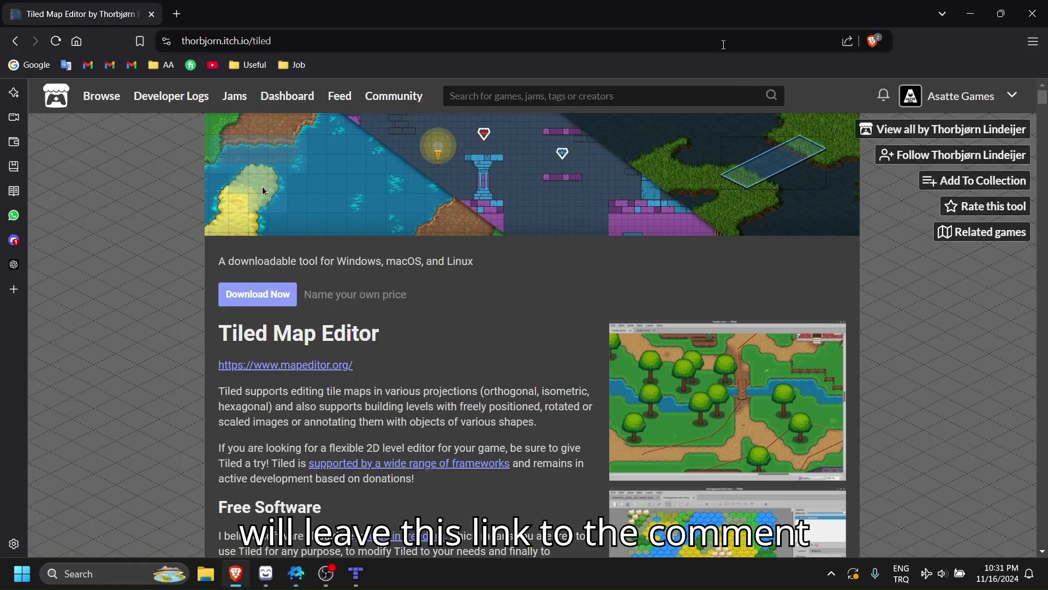
Select the itch.io page address, then return focus to the Tiled download page
key("ctrl+l")
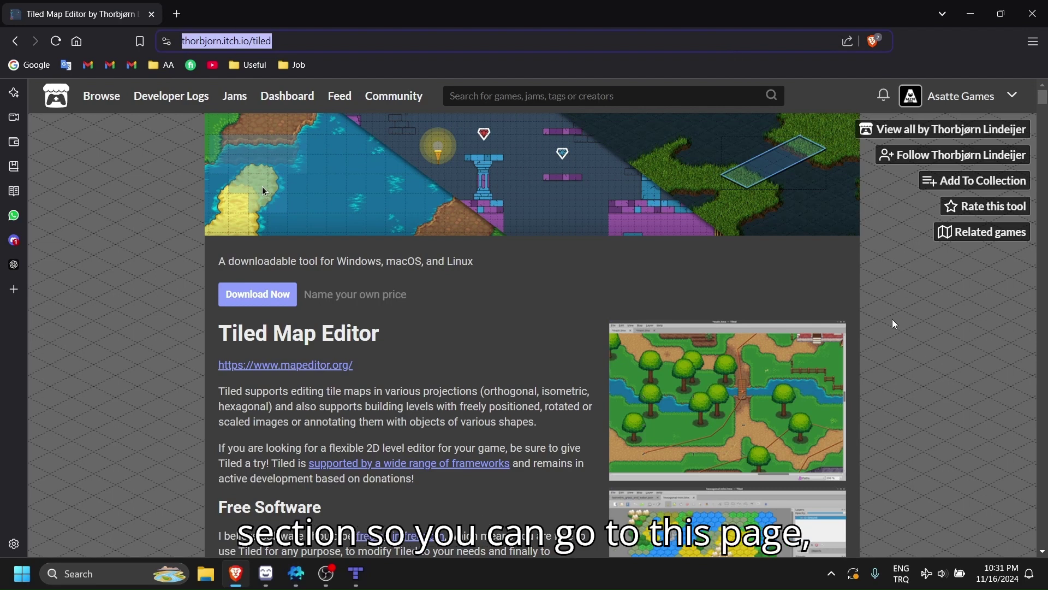
left_click(892, 320)
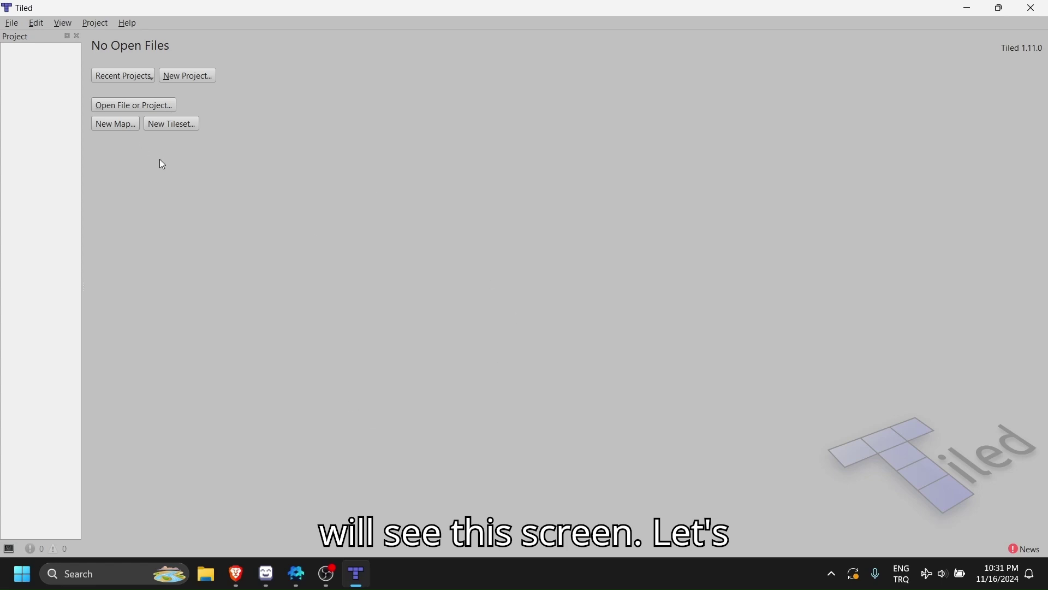
Begin a new tileset from File > New > New Tileset
left_click(11, 23)
mouse_move(90, 39)
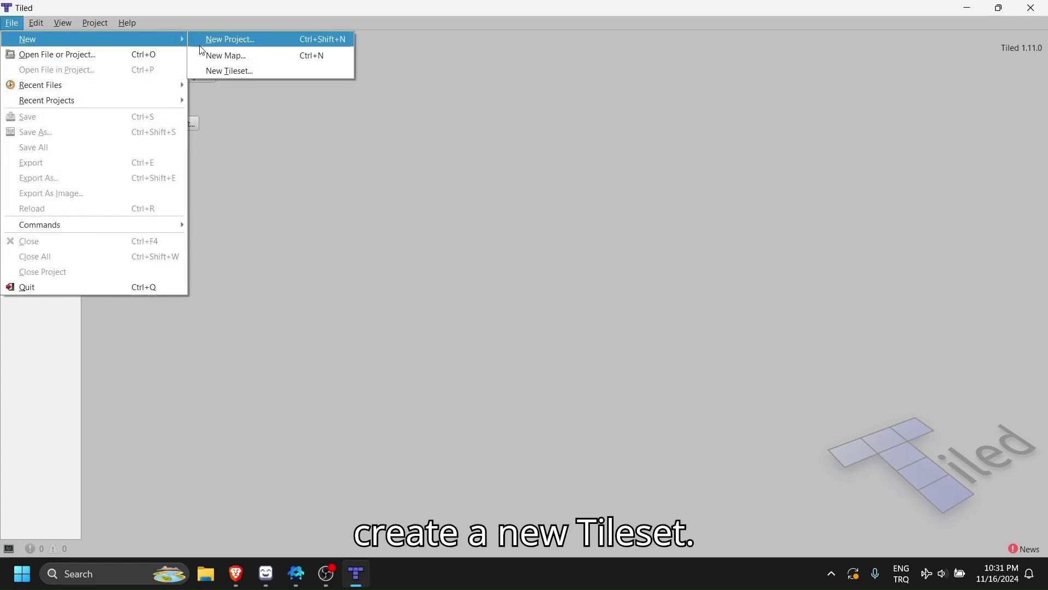
left_click(245, 71)
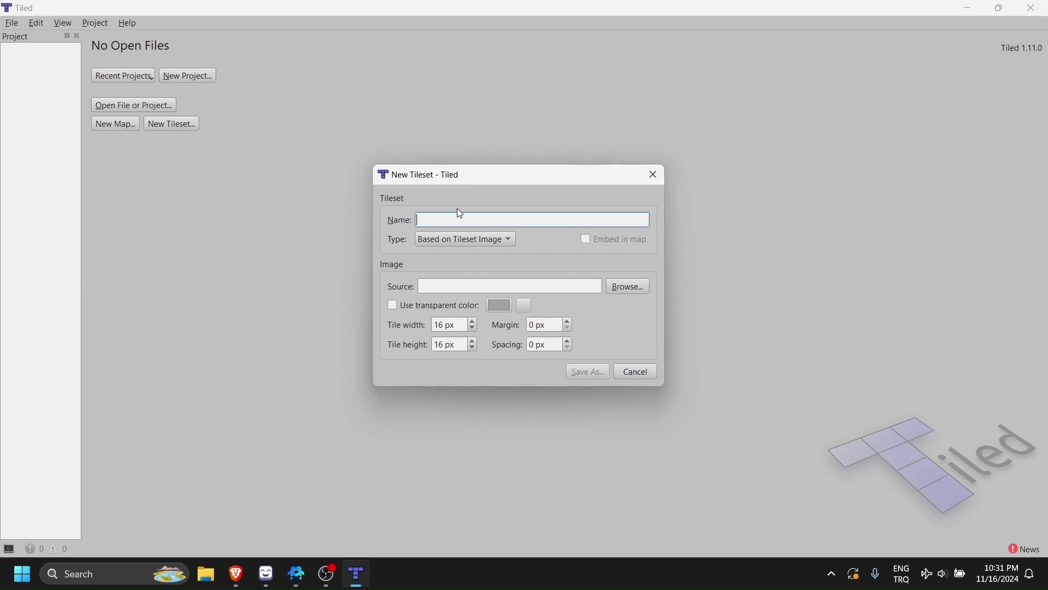
type("Grass")
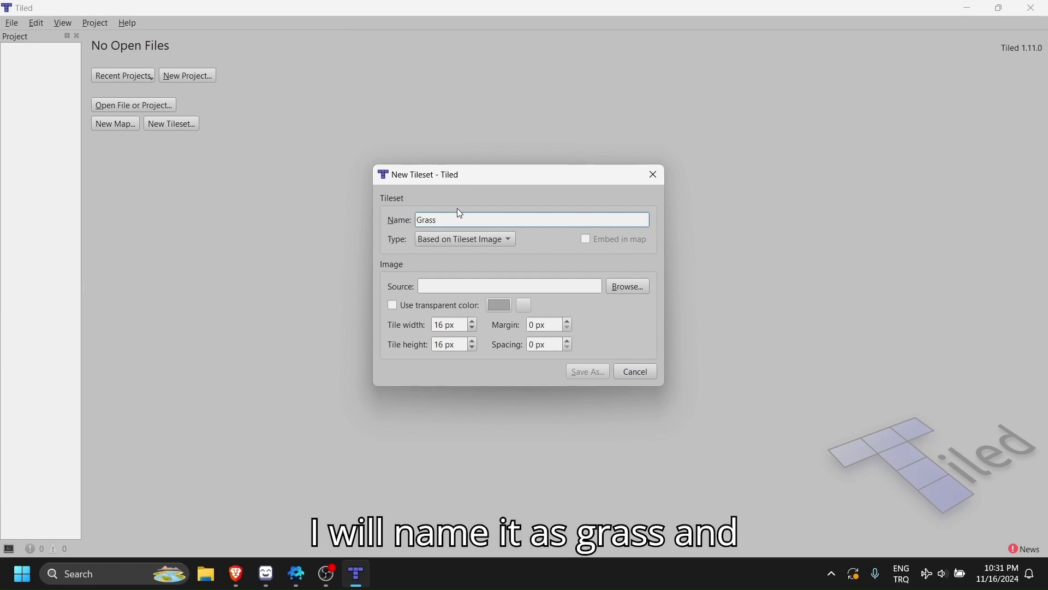
type("AndFen")
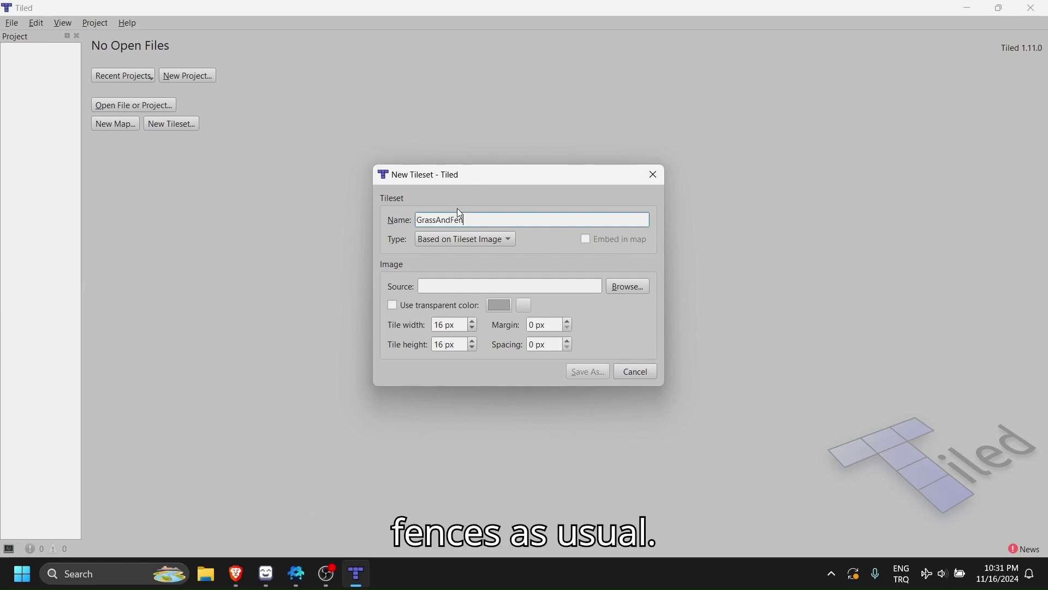
type("ces")
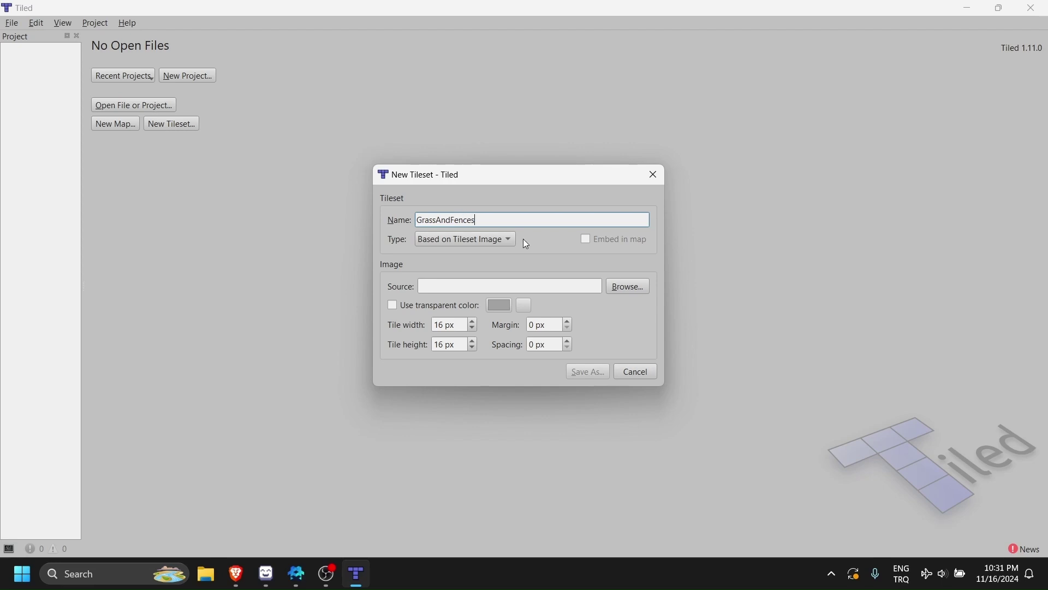
Load GrassAndHills.png as 16 px tiles with zero margin and spacing, and save GrassAndFences.tsx
left_click(627, 286)
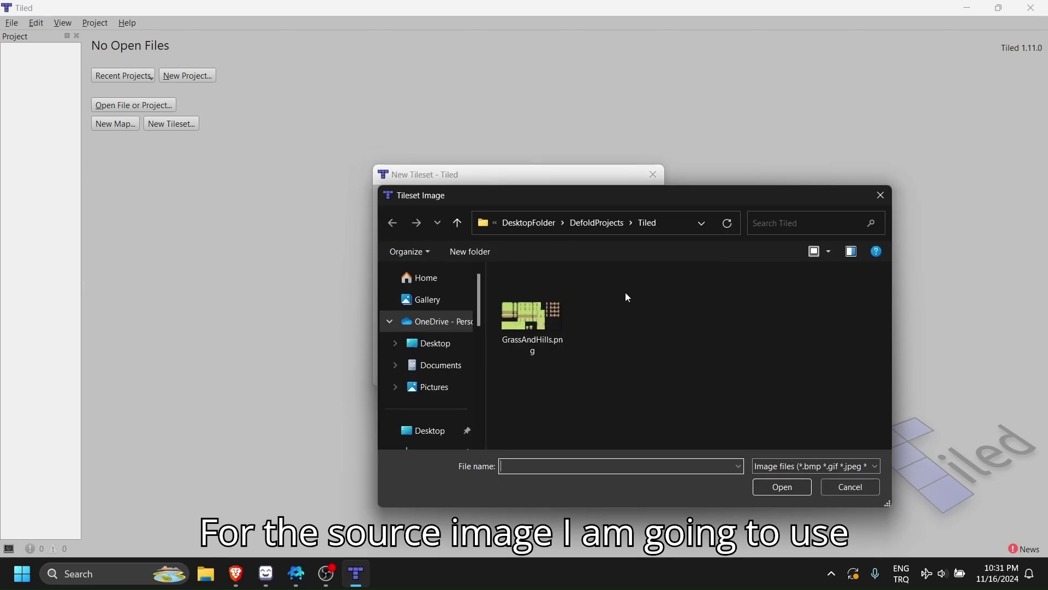
left_click(528, 331)
left_click(782, 487)
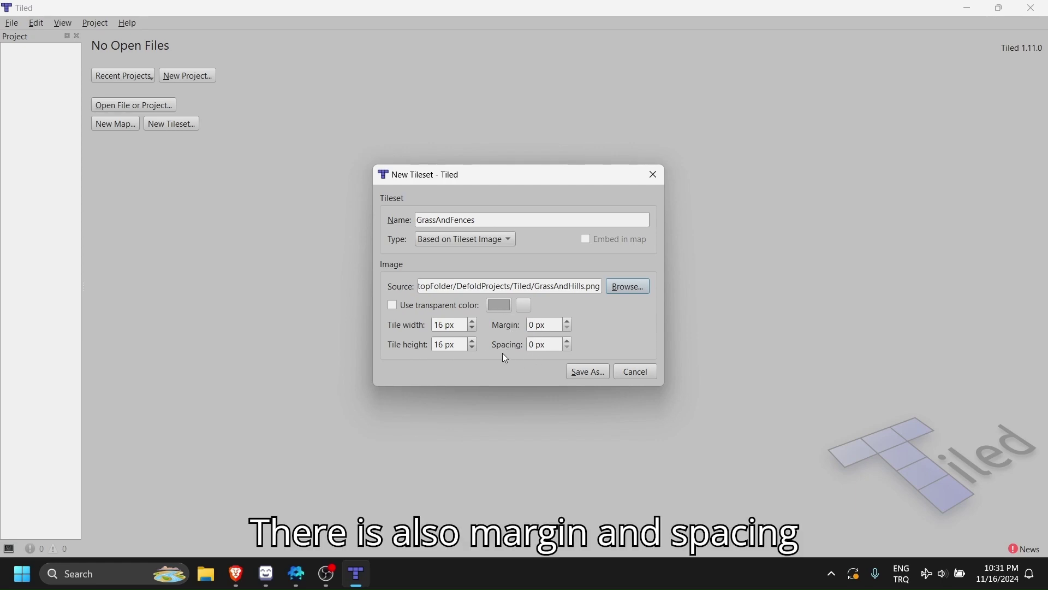
key("alt+Tab")
key("Tab")
key("Tab")
key("Tab")
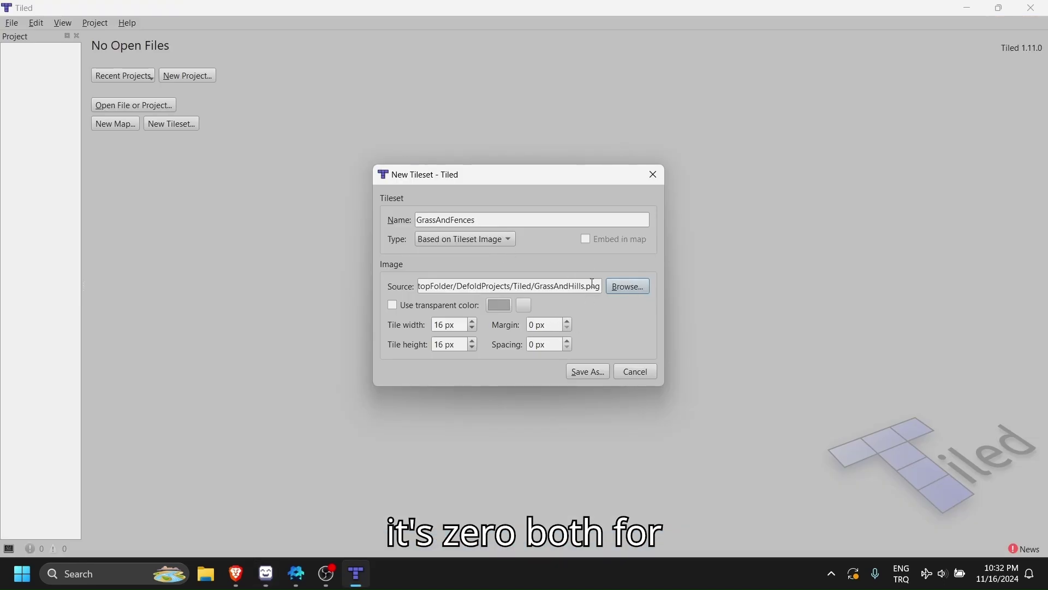
left_click(587, 372)
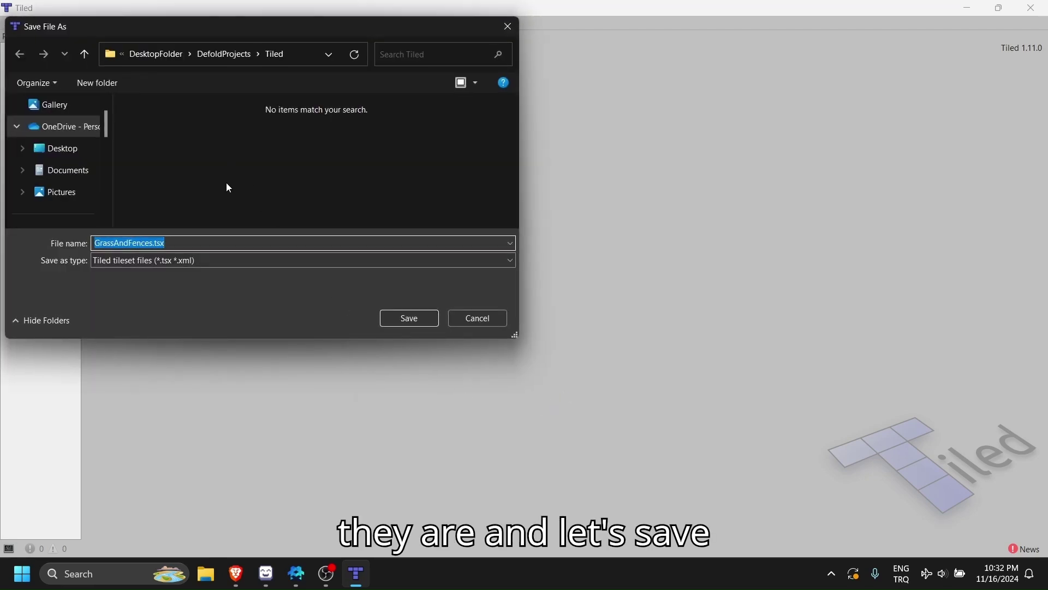
left_click(423, 319)
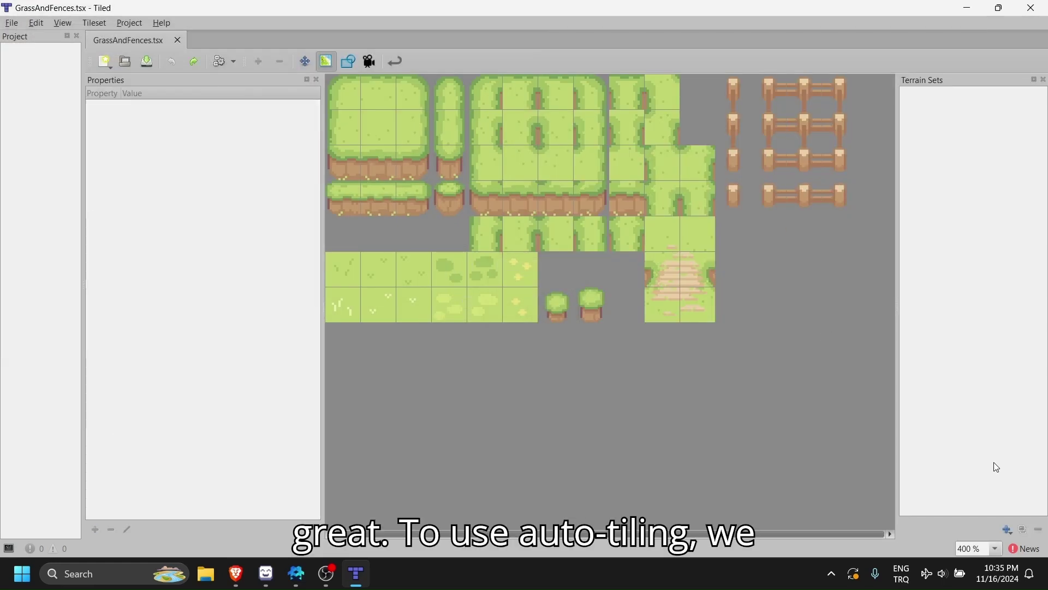
Add a corner terrain set named Grass and give it a second terrain
left_click(1007, 531)
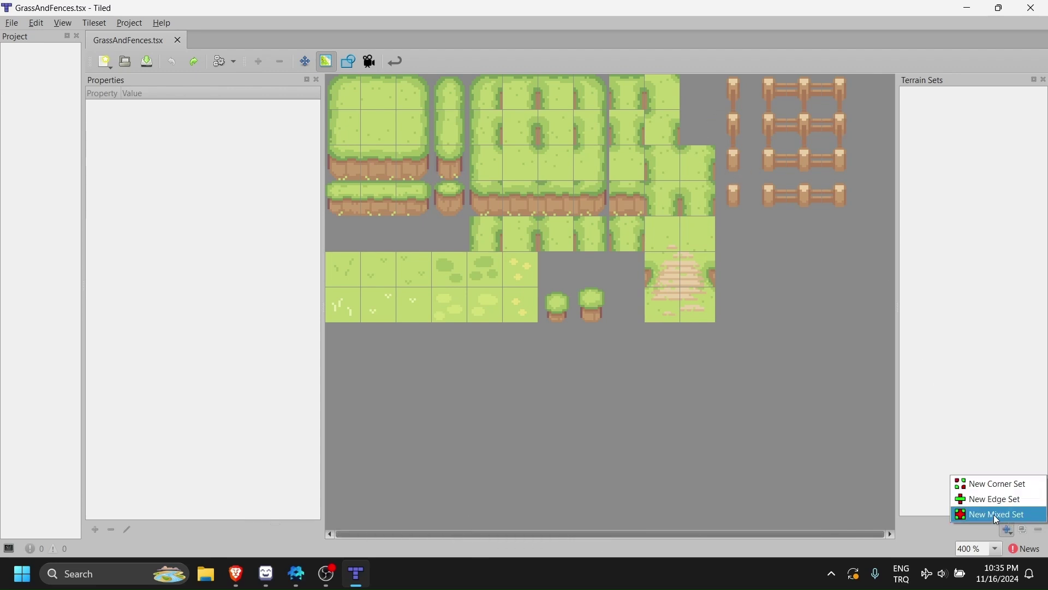
left_click(1003, 483)
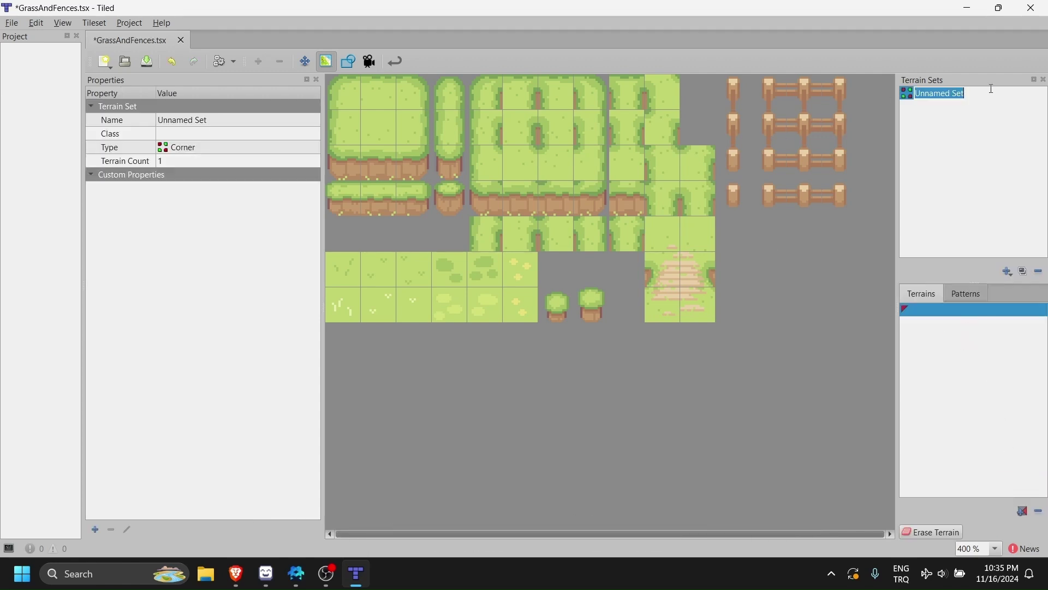
type("Graass")
key("Return")
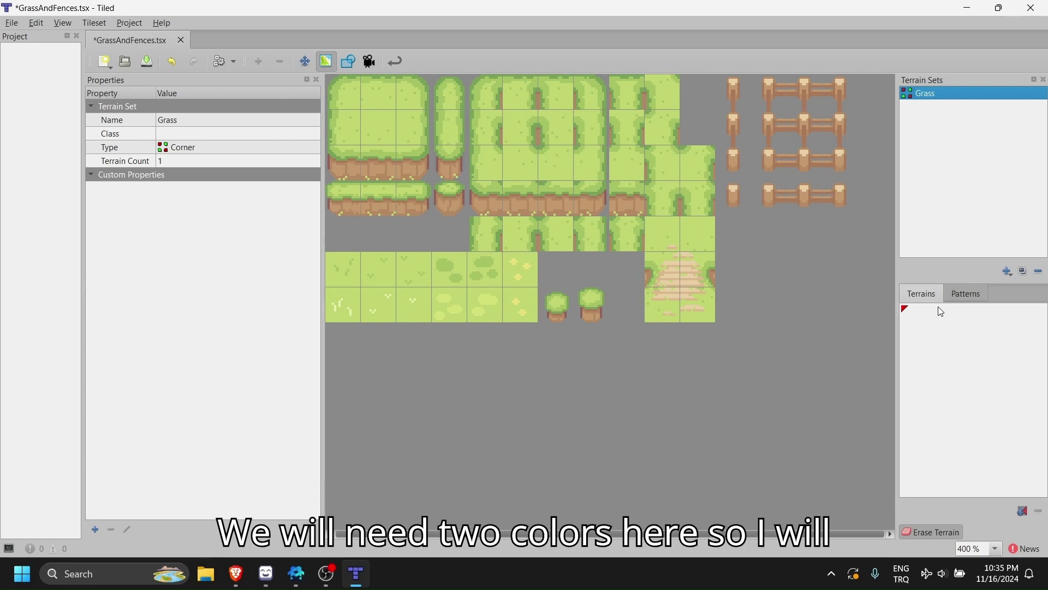
left_click(1020, 516)
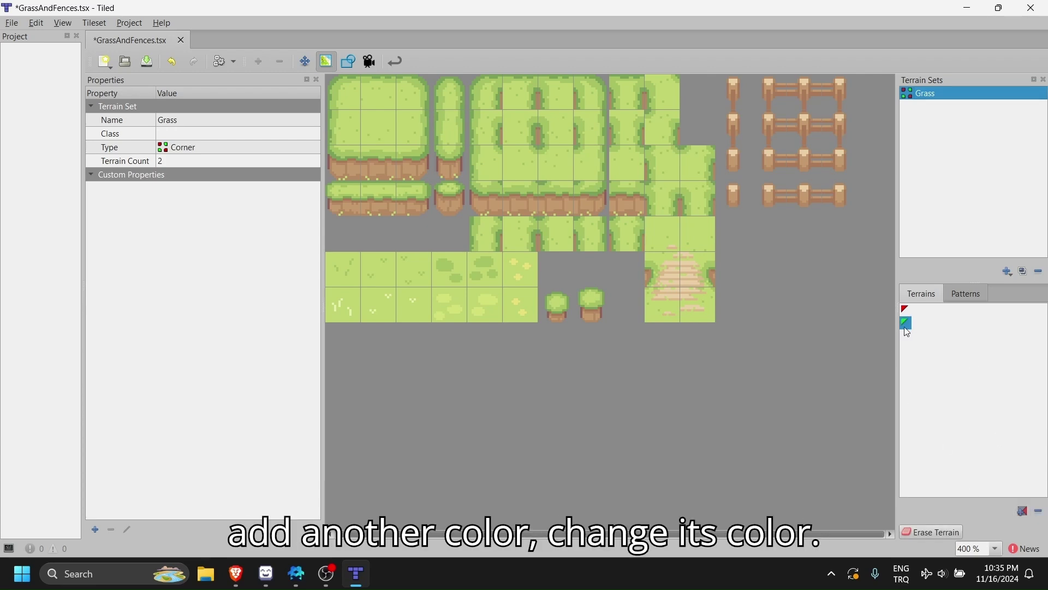
Give the second terrain a custom purple colour
right_click(915, 327)
left_click(959, 329)
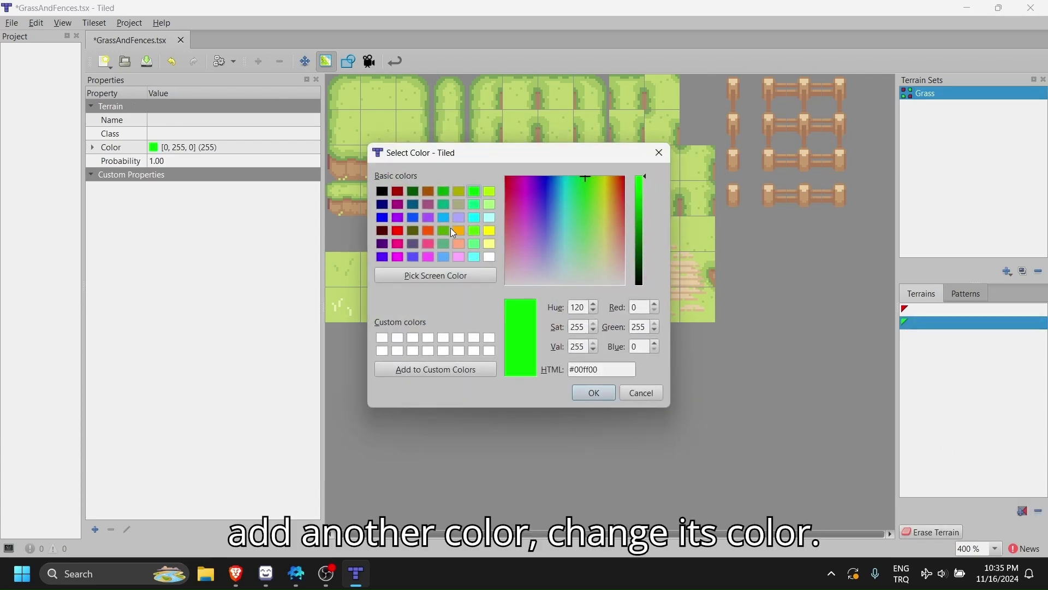
left_click(384, 256)
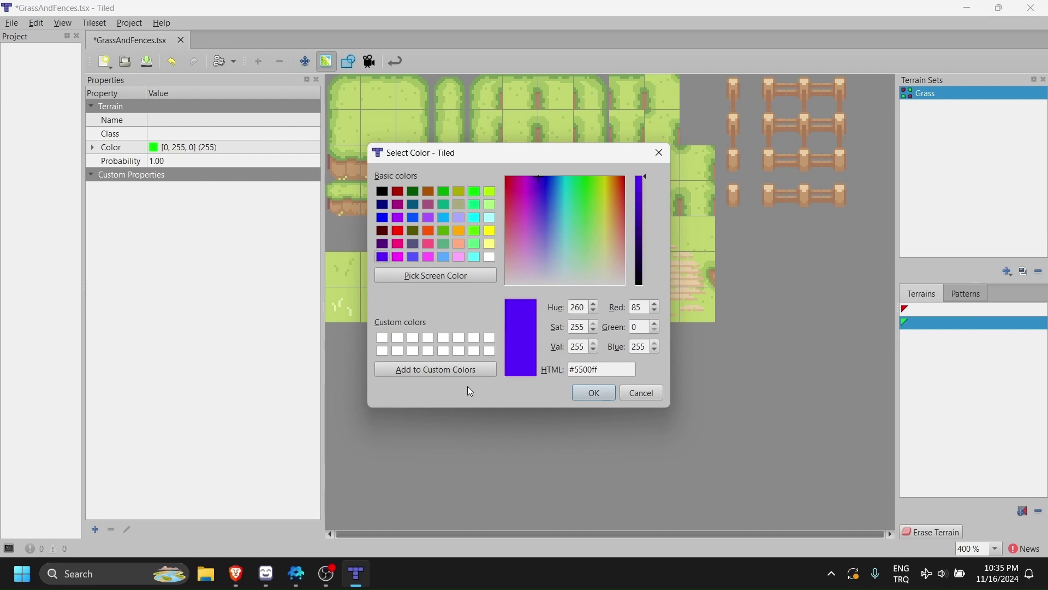
left_click(602, 393)
Rename the two terrains Grass and Empty
double_click(1010, 310)
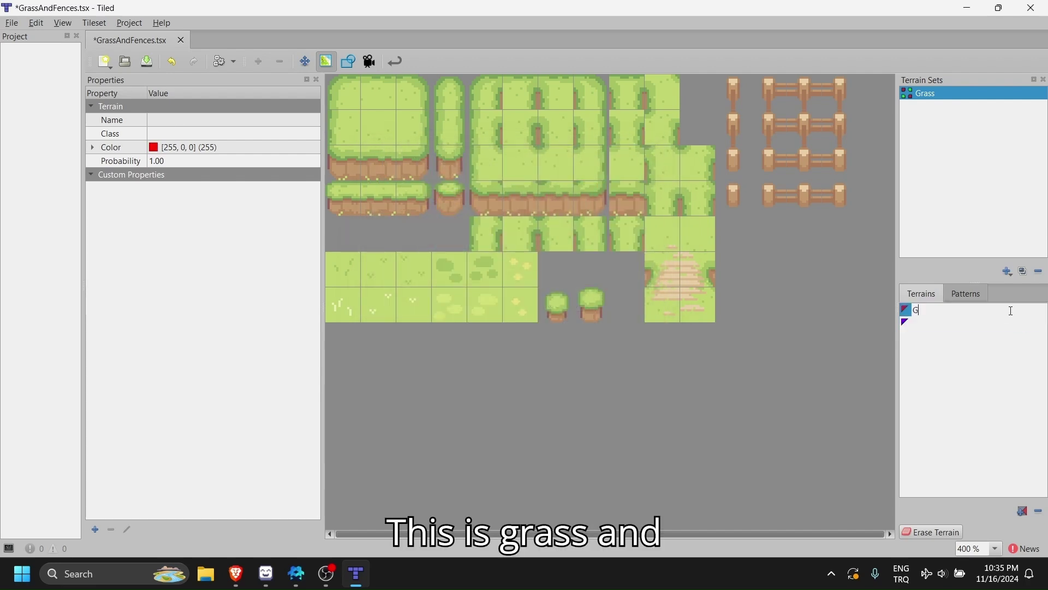
type("Grass")
key("ctrl+Tab")
key("ctrl+Tab")
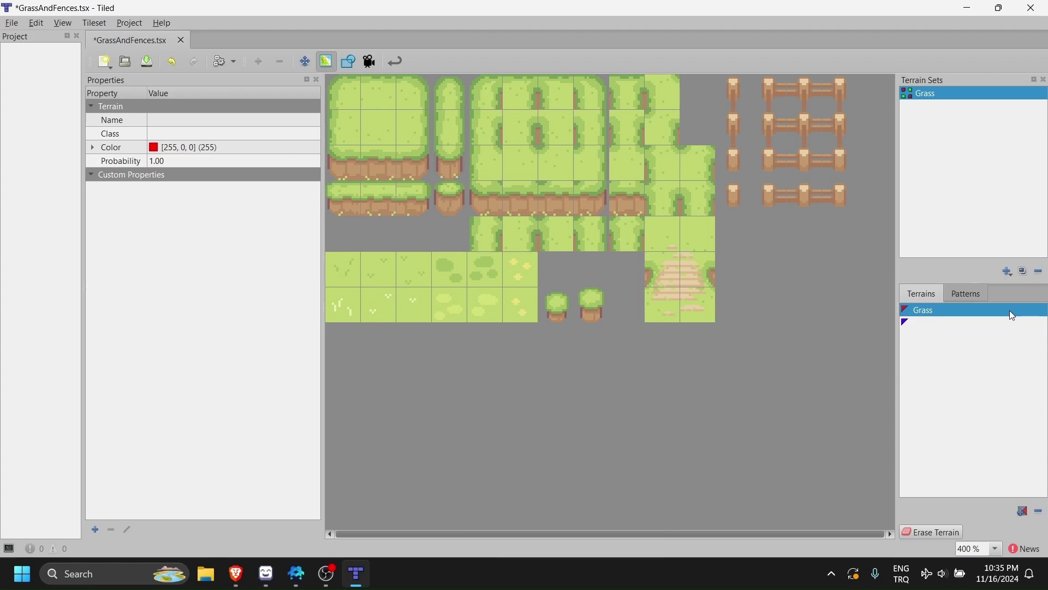
double_click(974, 323)
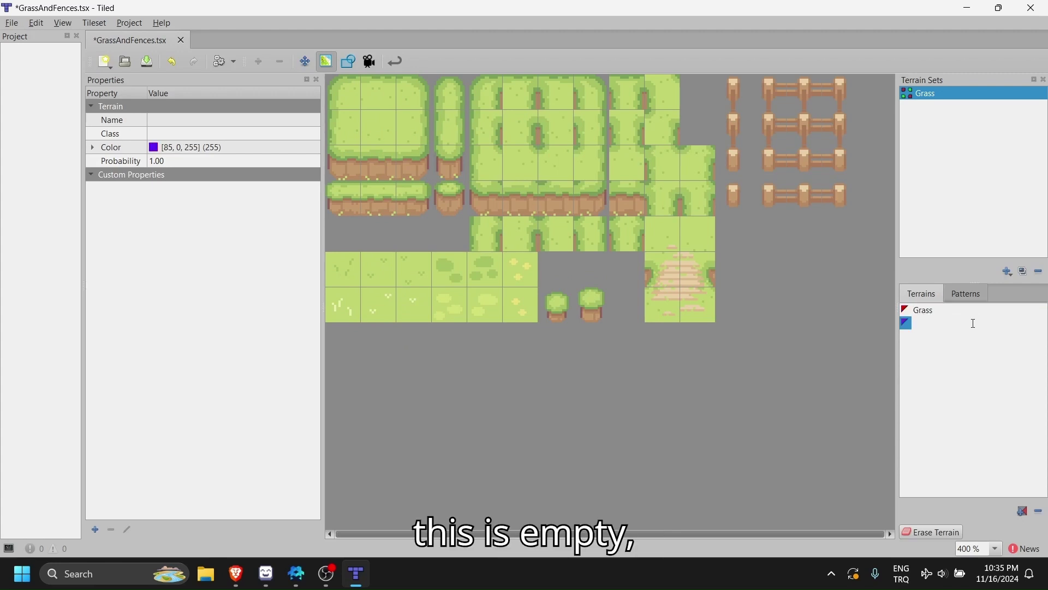
type("Empty")
key("Return")
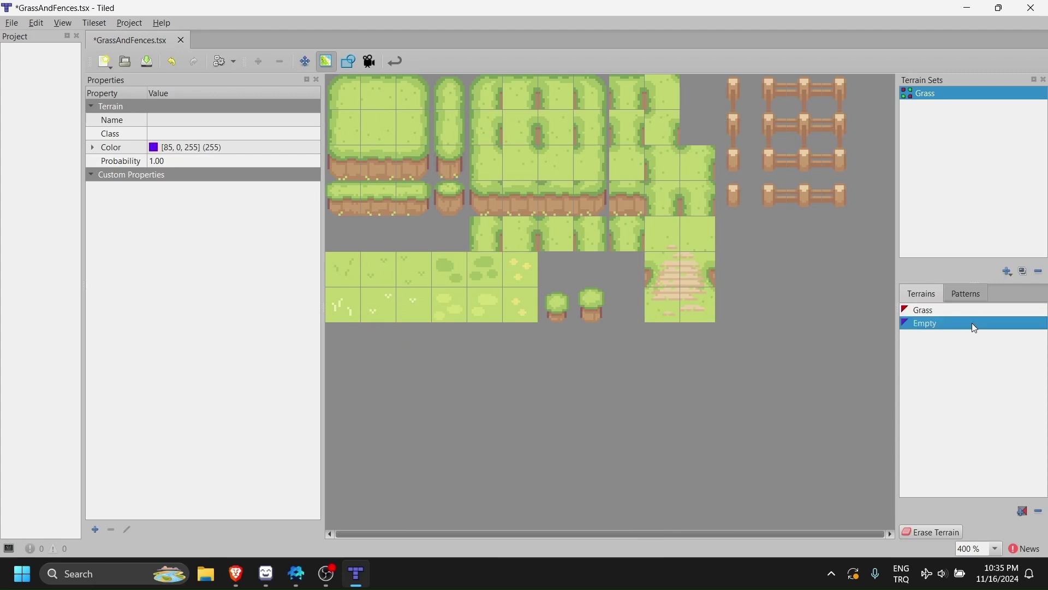
left_click(975, 294)
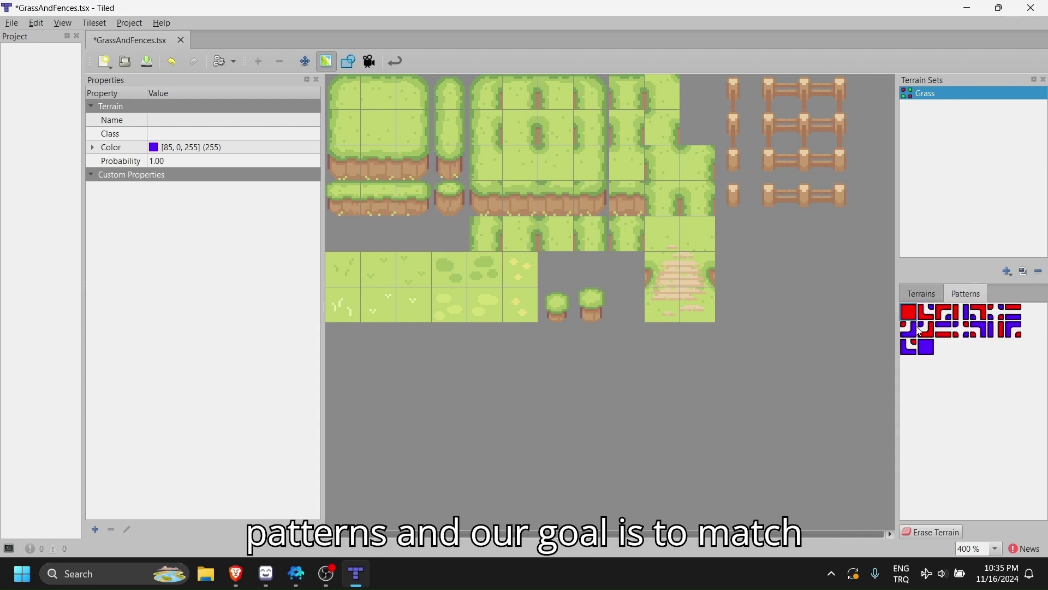
Mark the blank tile as Empty and paint Grass corners on the 3x3 grass block
left_click(917, 292)
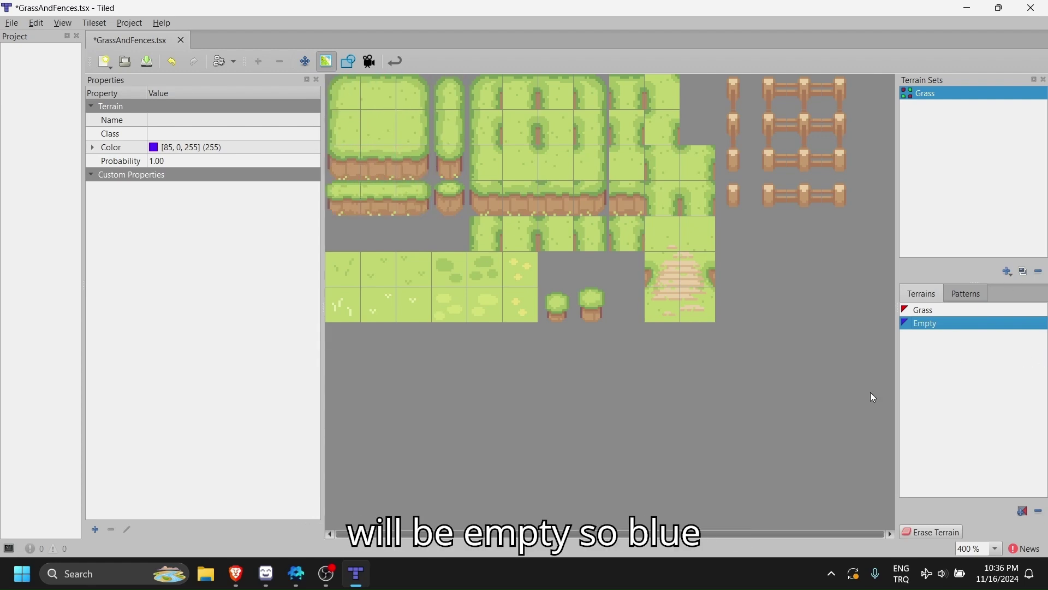
left_click(960, 298)
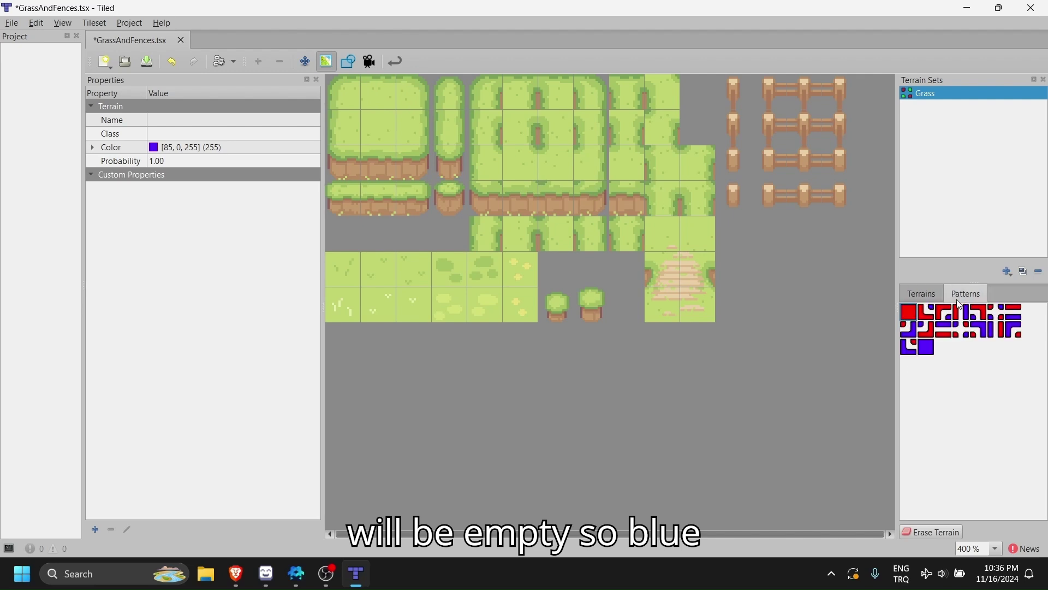
left_click(906, 314)
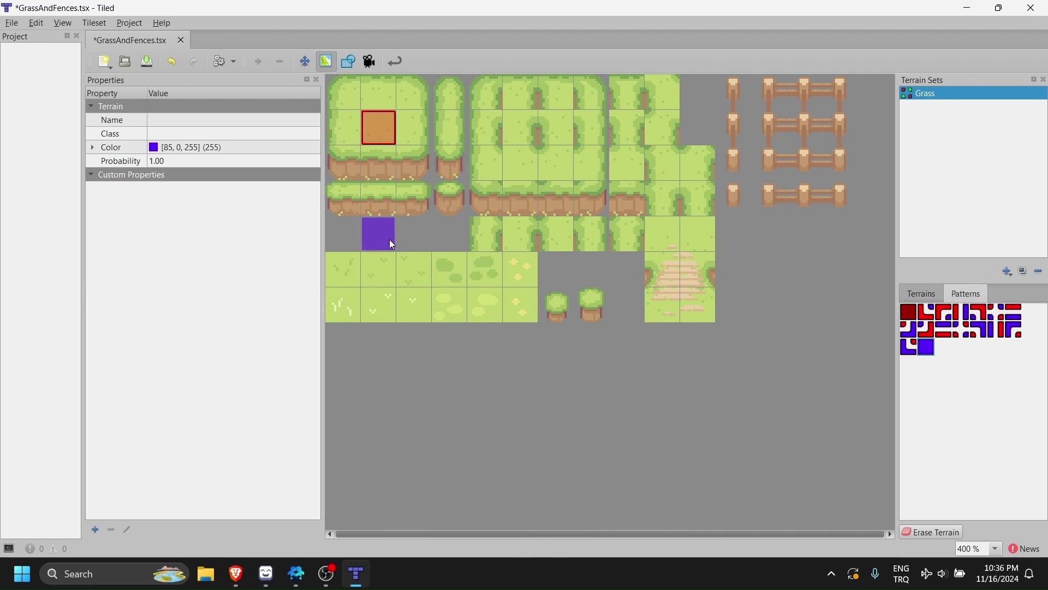
left_click(350, 236)
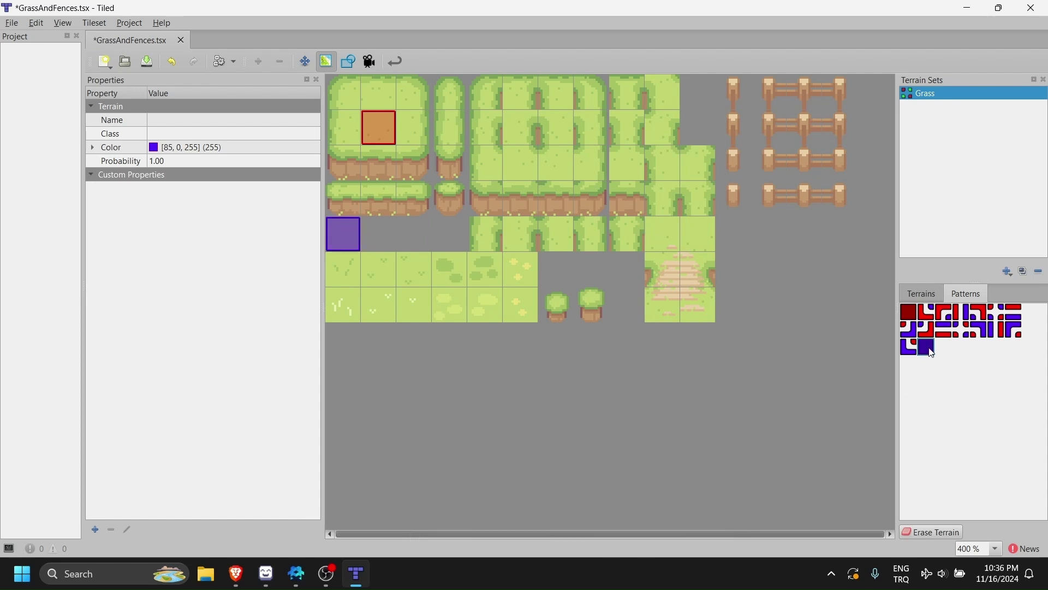
left_click(928, 313)
left_click(413, 92)
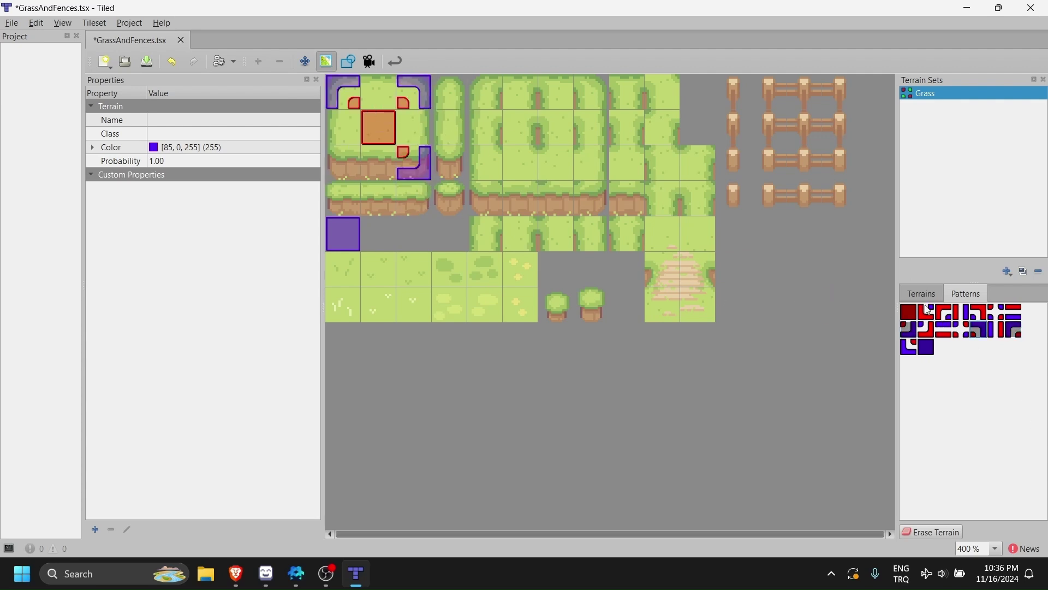
left_click(343, 162)
left_click(381, 85)
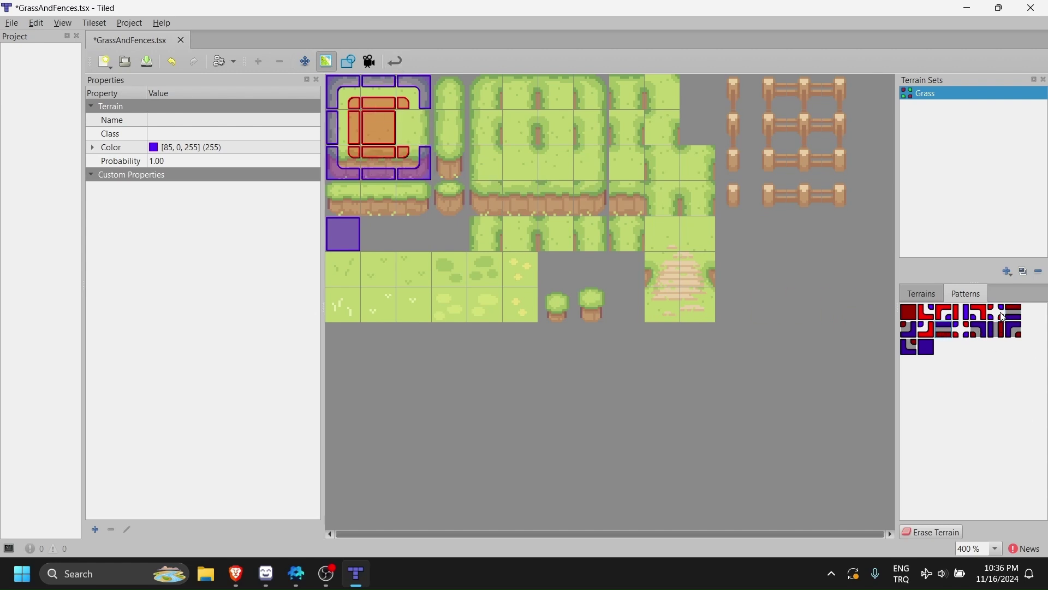
Paint Grass corners on the holed grass block and the thin grass strips
left_click(413, 137)
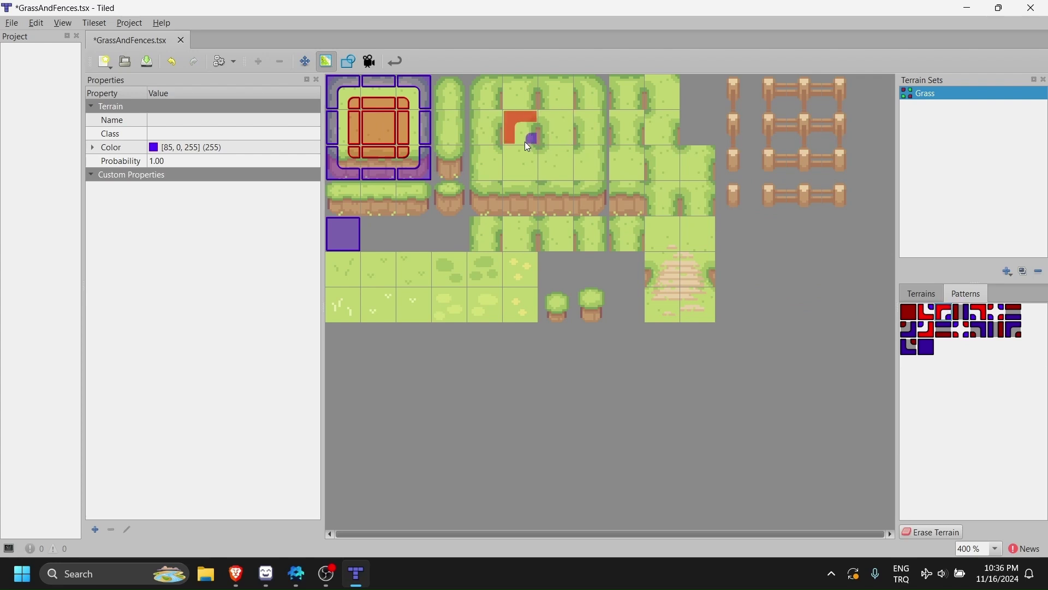
left_click(521, 163)
left_click(557, 128)
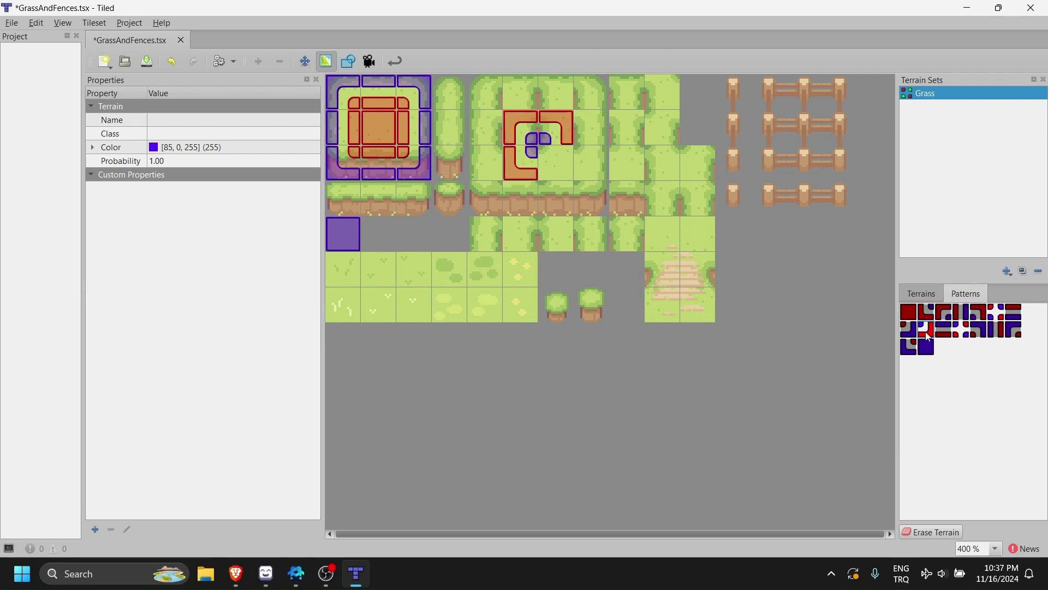
left_click(556, 163)
left_click(962, 330)
left_click(697, 99)
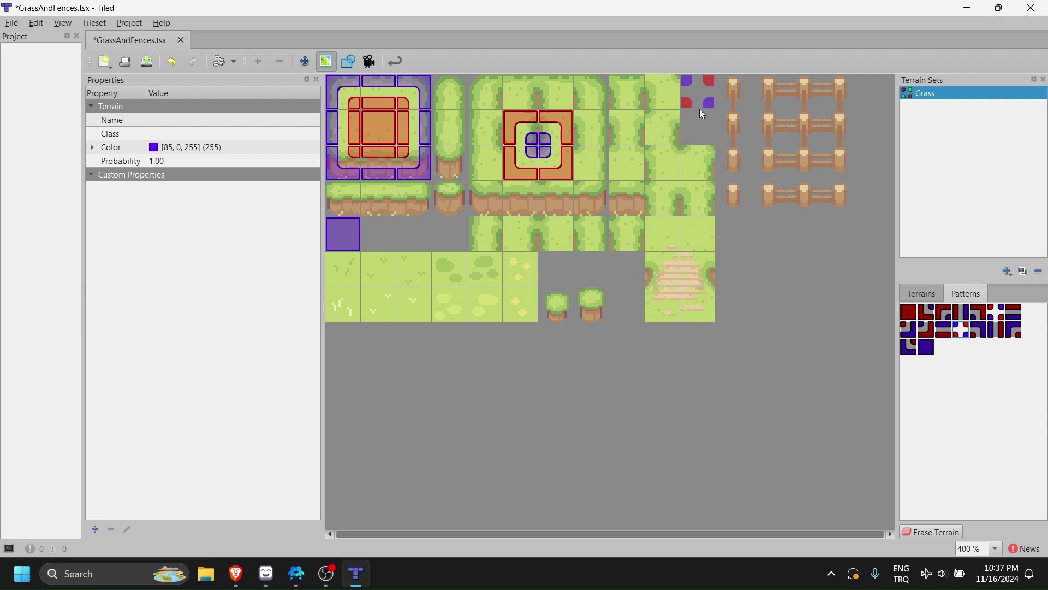
left_click(673, 125)
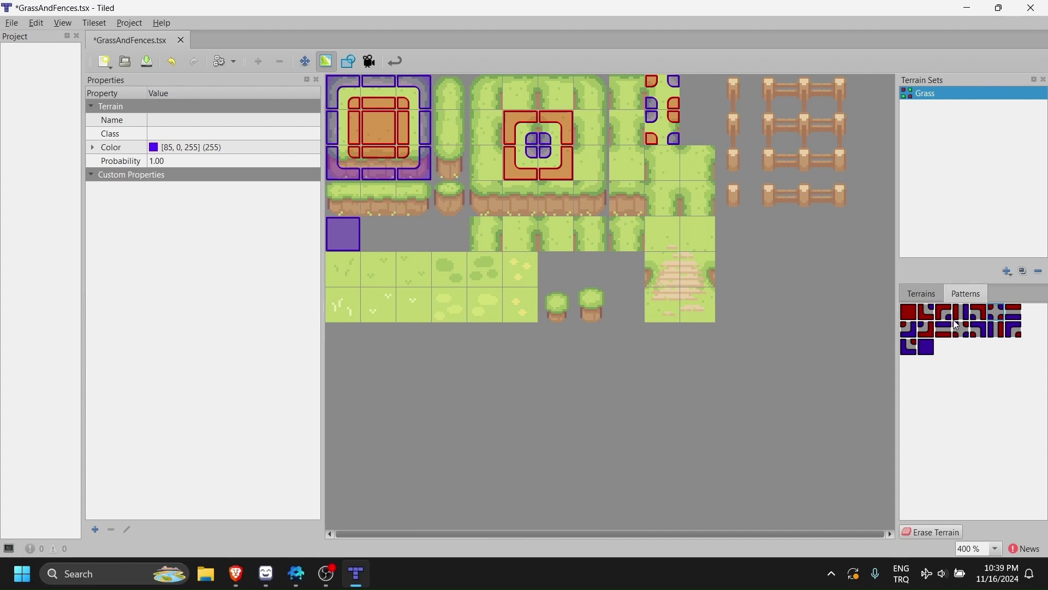
left_click(918, 294)
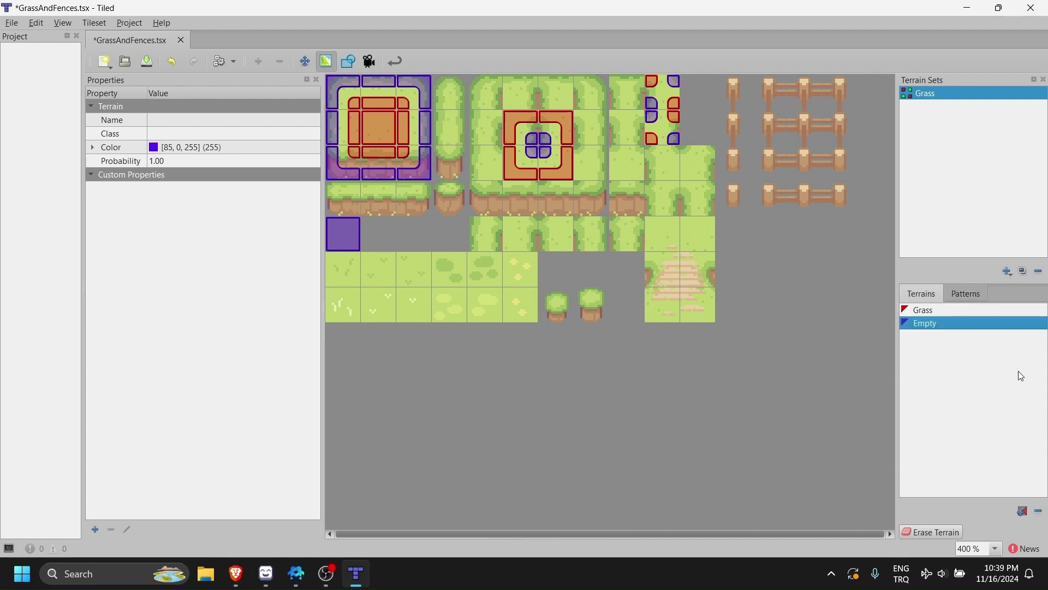
Add an edge terrain set named Fences with terrains Fence and Empty
left_click(1009, 272)
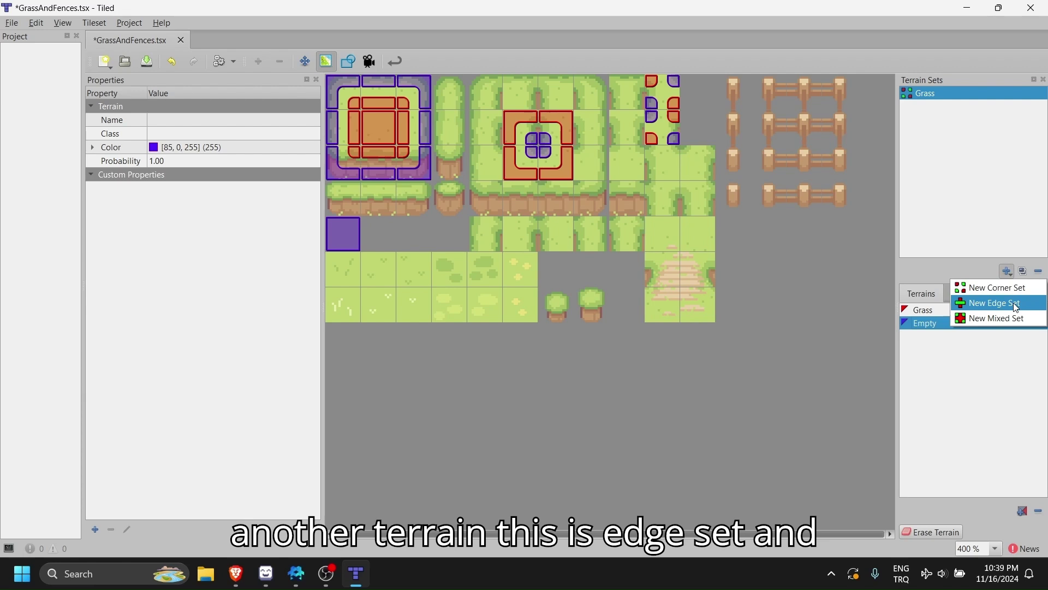
left_click(993, 304)
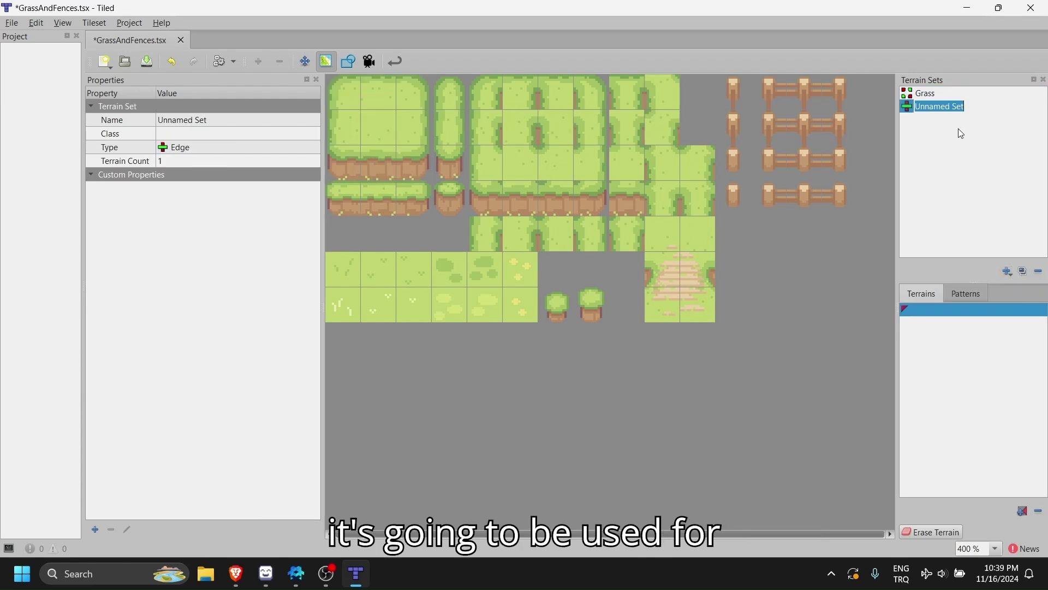
type("Fen")
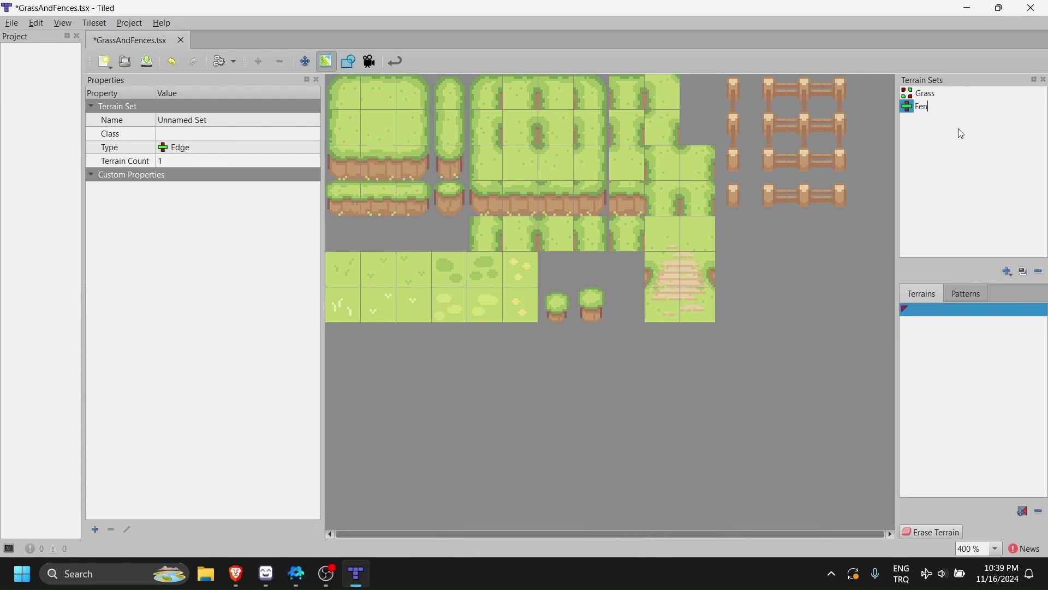
type("ces")
key("Return")
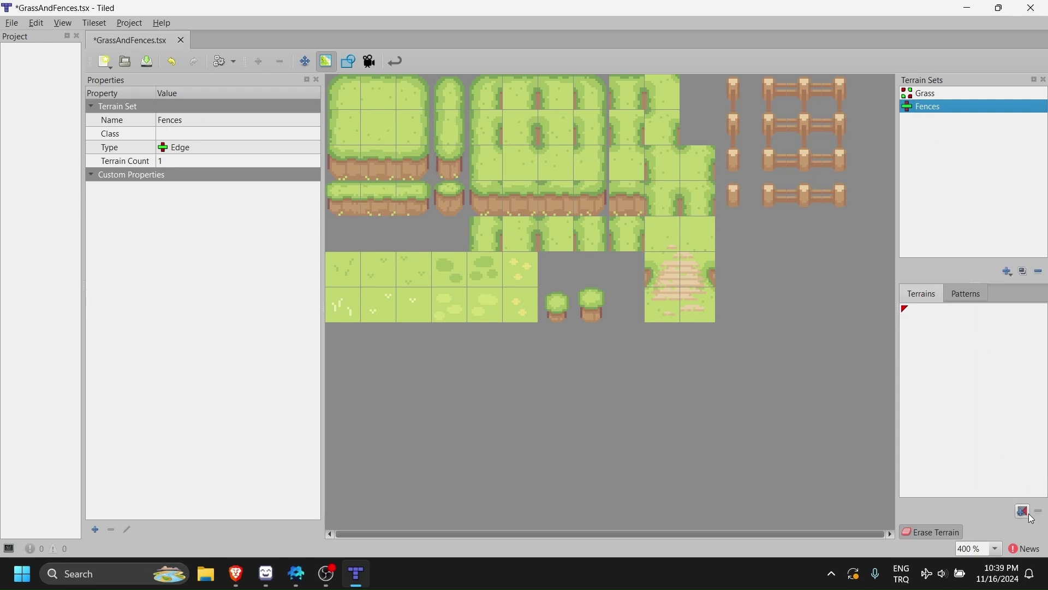
left_click(1022, 511)
double_click(955, 313)
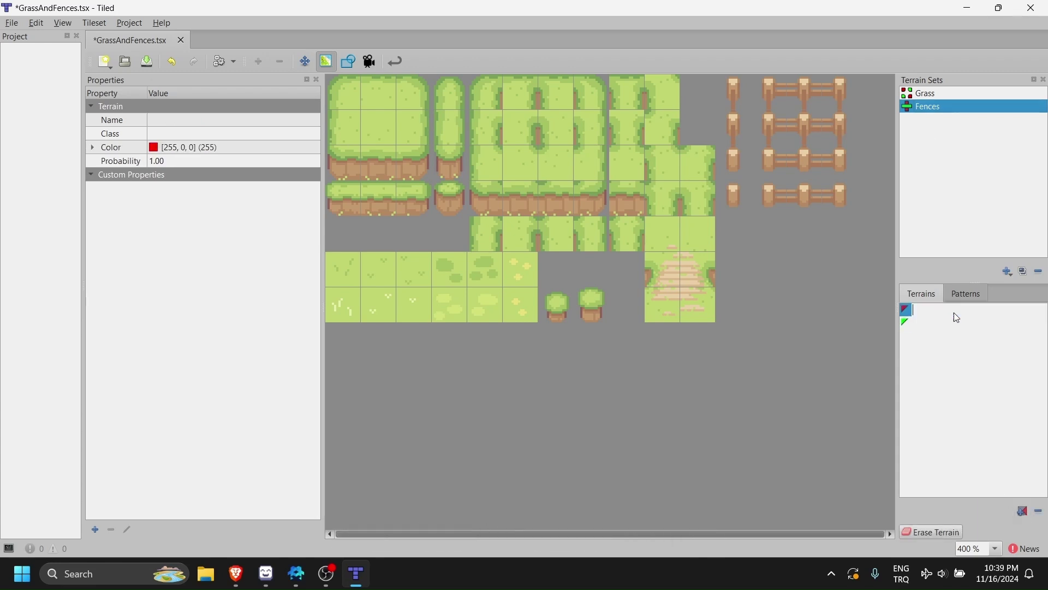
type("Fence")
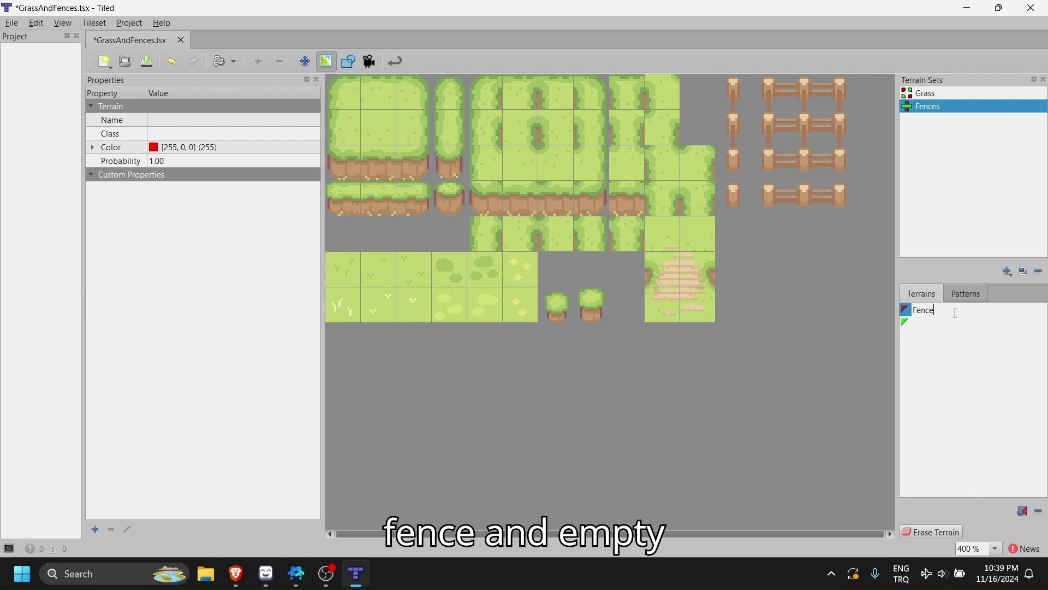
double_click(965, 324)
type("Em")
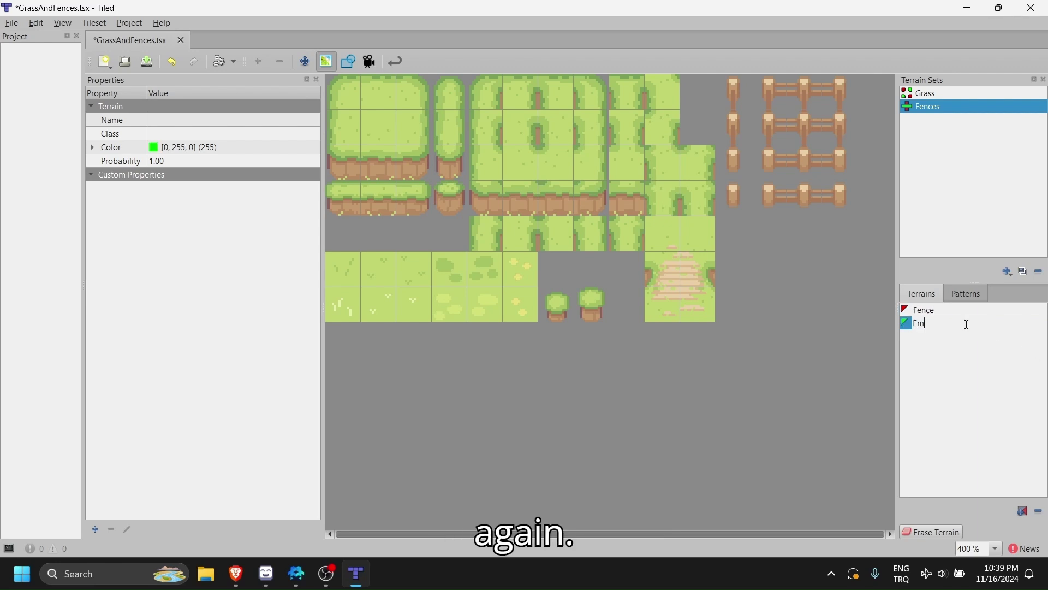
type("o")
key("BackSpace")
key("BackSpace")
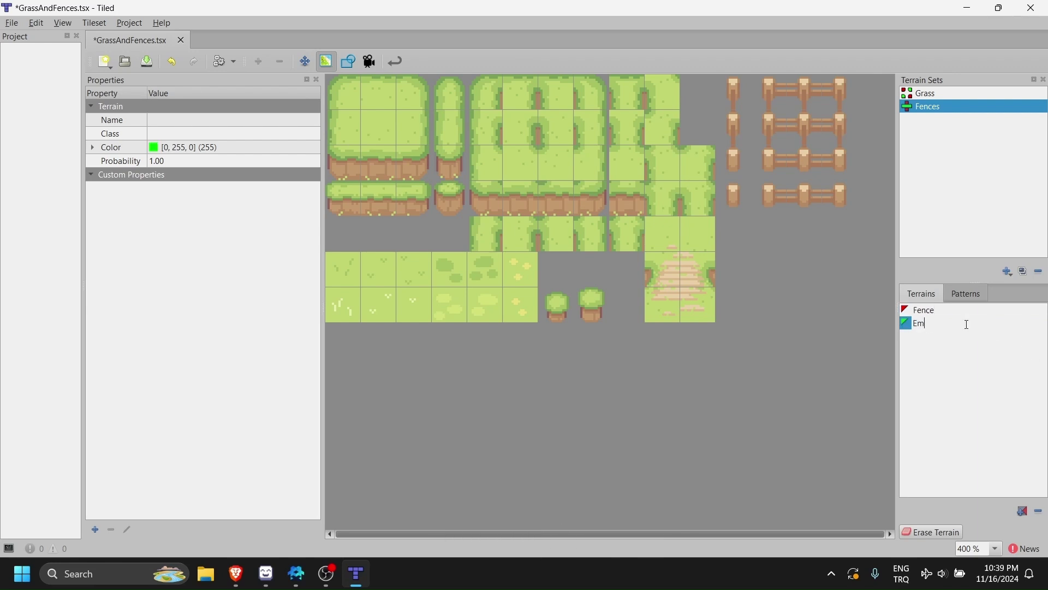
type("pty")
Paint Fence edges on the centre, right, top, lower and left fence tiles
left_click(966, 295)
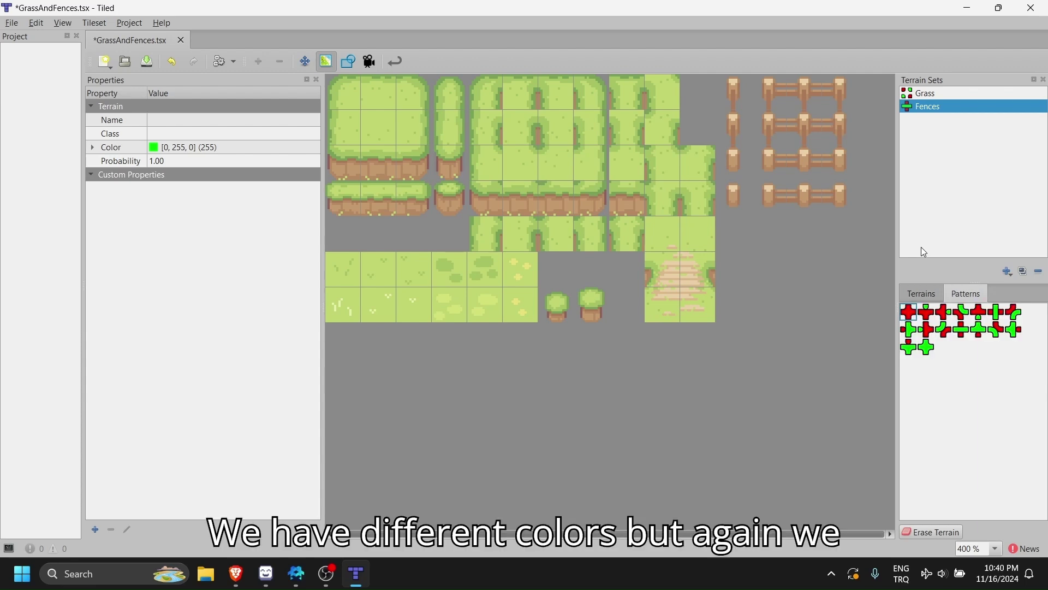
left_click(926, 293)
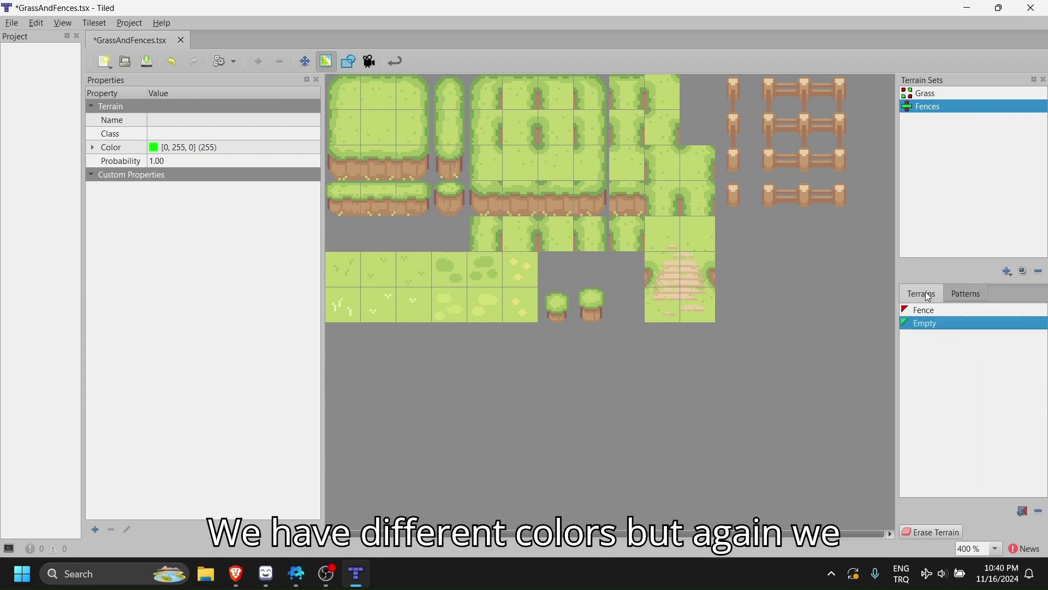
left_click(967, 295)
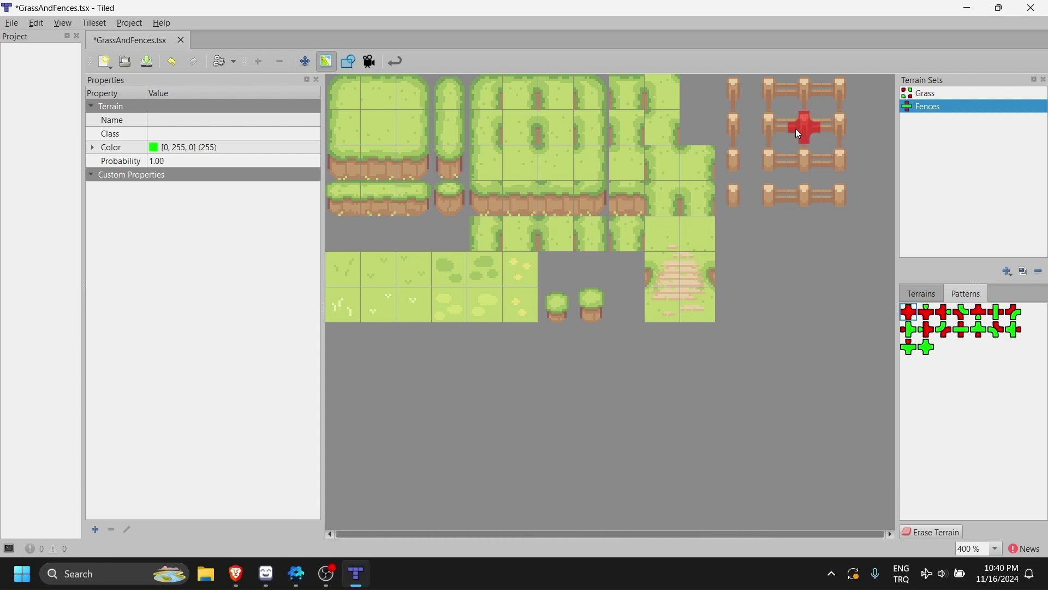
left_click(797, 128)
left_click(835, 128)
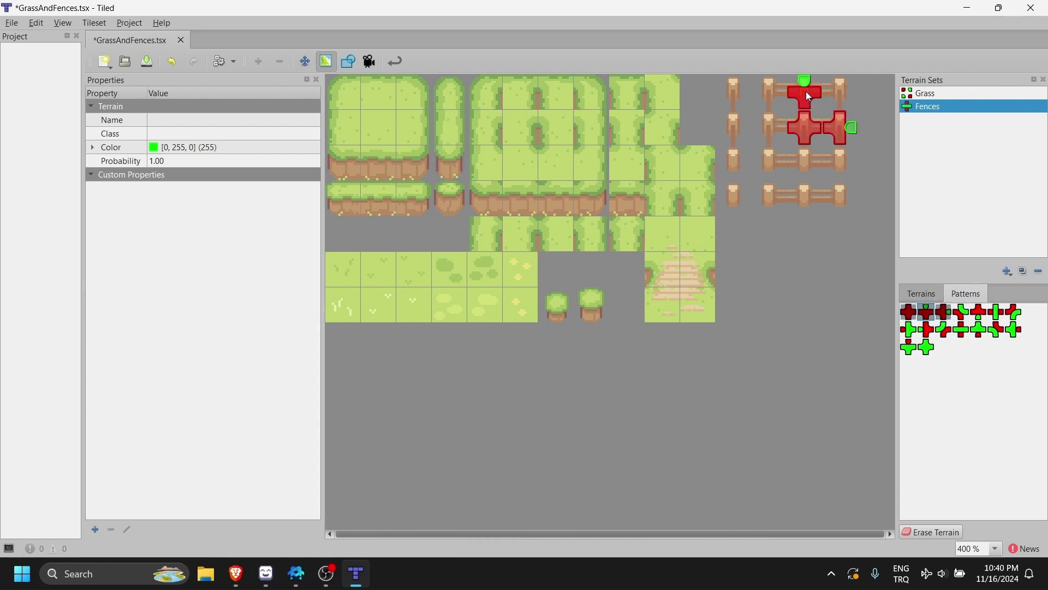
left_click(807, 96)
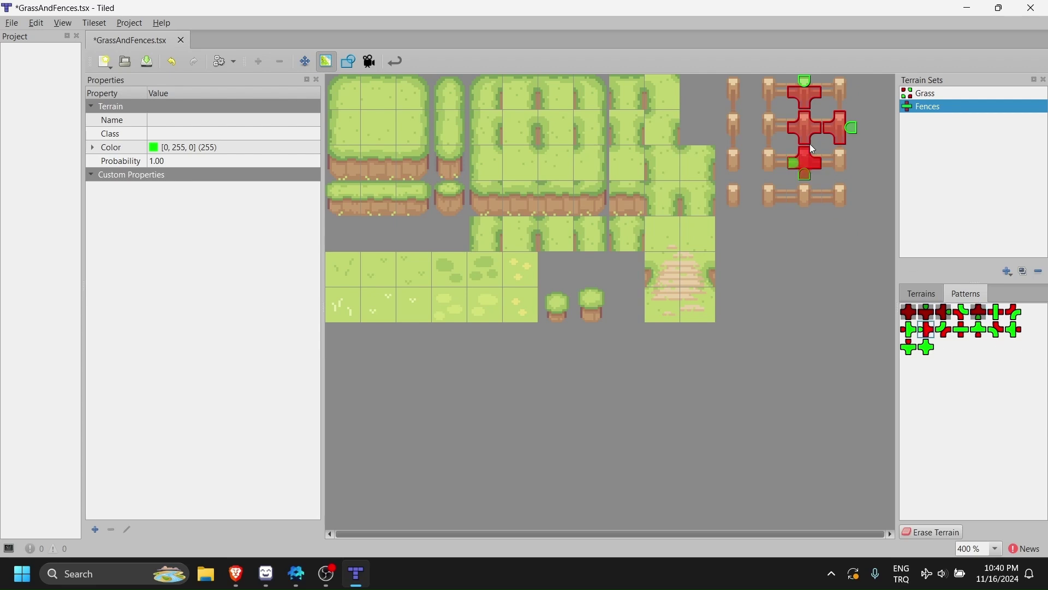
left_click(804, 163)
left_click(770, 128)
left_click(778, 104)
left_click(782, 156)
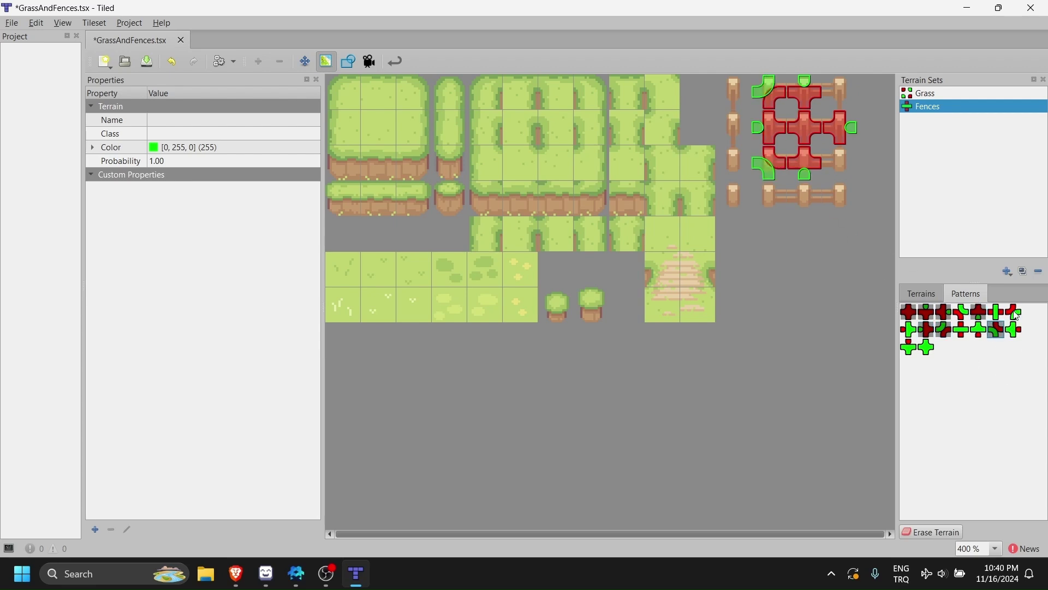
Paint Fence edges on the corner, bottom-row and post tiles, and mark the blank tile empty
left_click(840, 92)
left_click(839, 162)
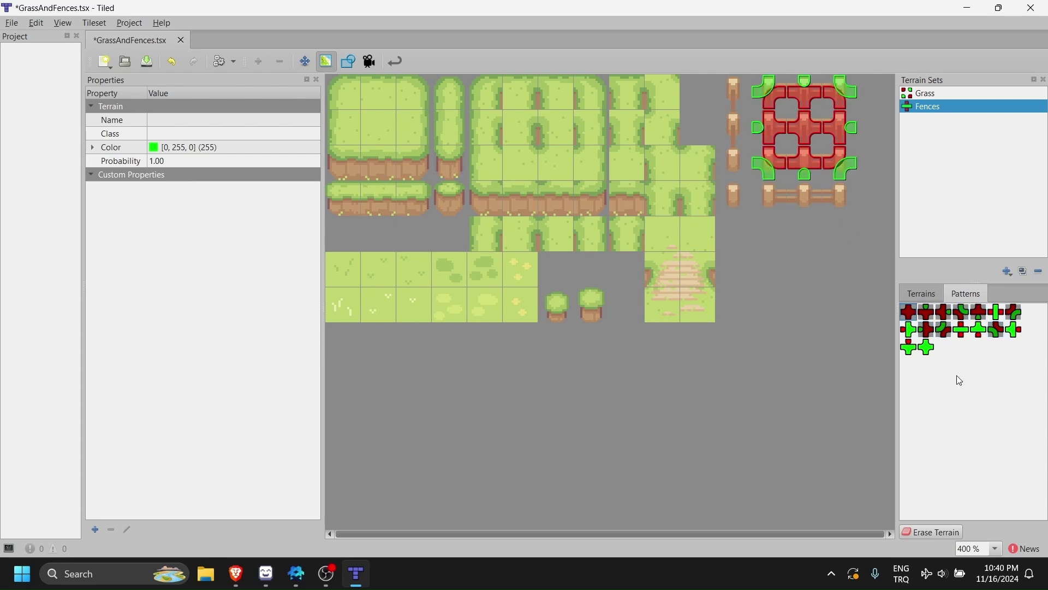
left_click(823, 198)
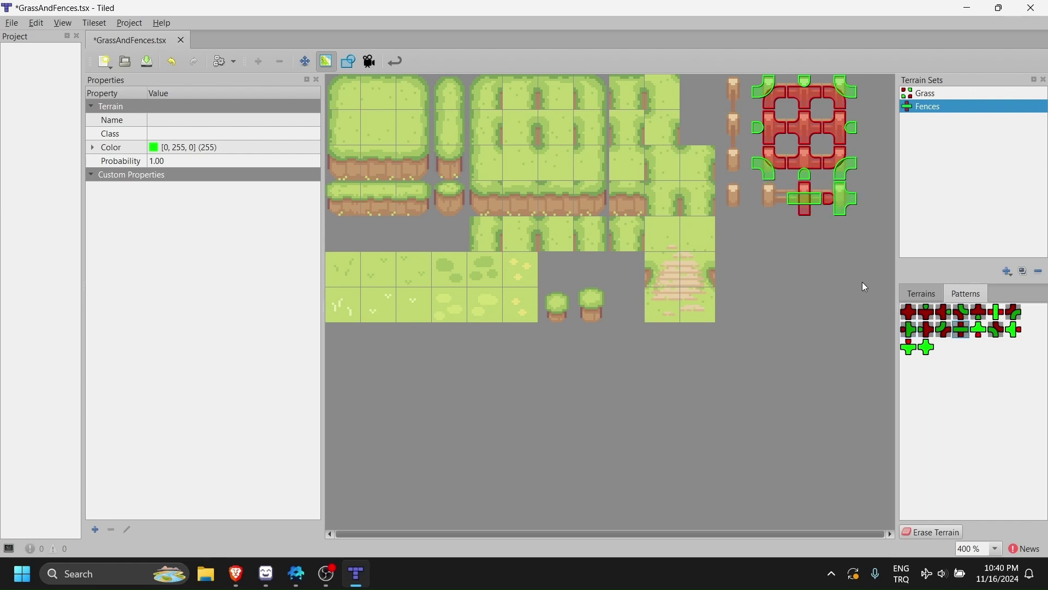
key("ctrl+z")
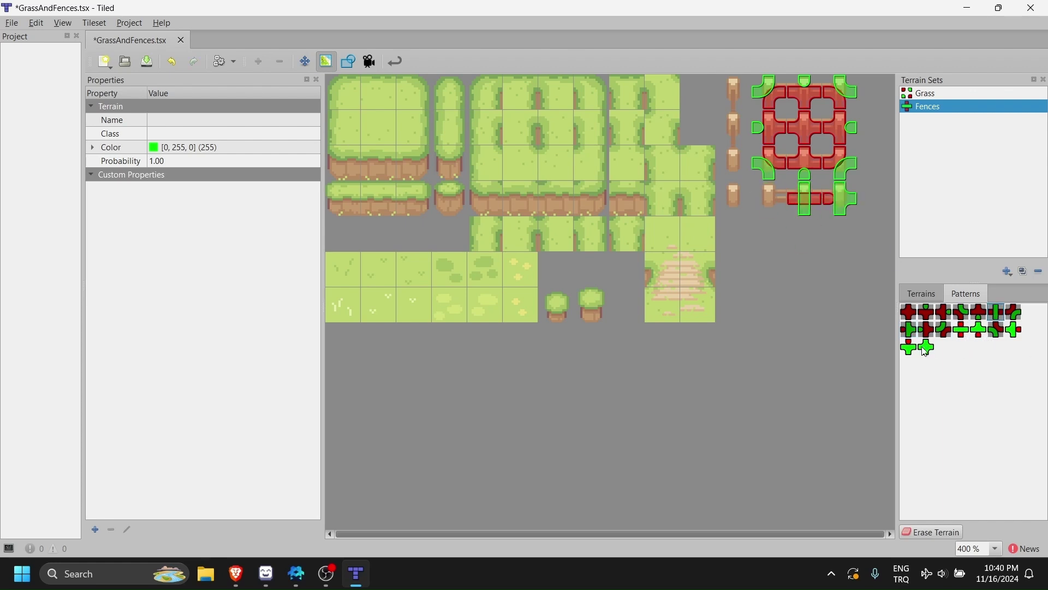
left_click(787, 204)
left_click(739, 133)
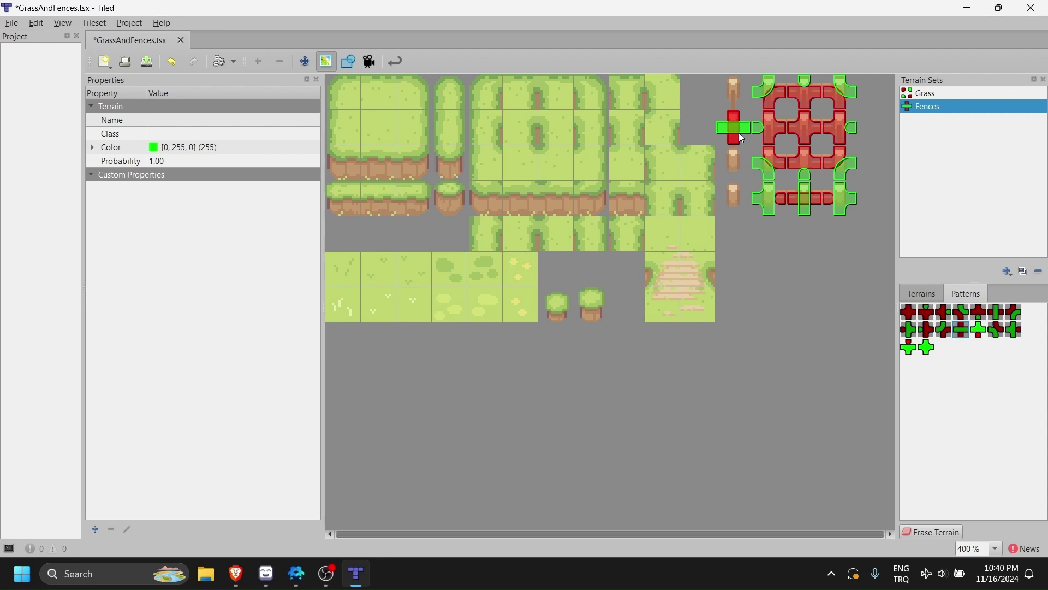
left_click(725, 84)
left_click(734, 164)
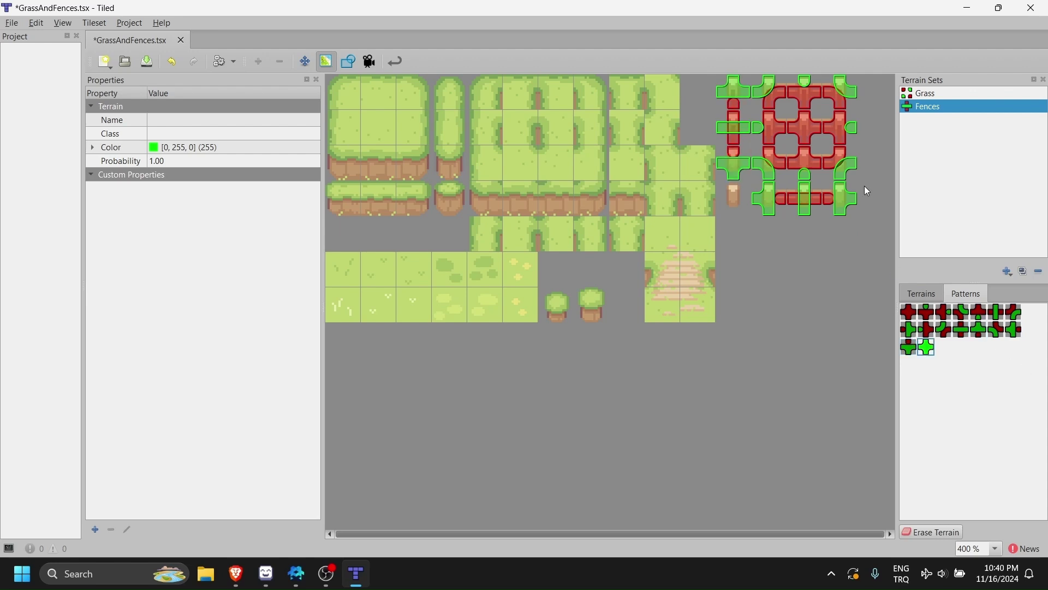
left_click(342, 235)
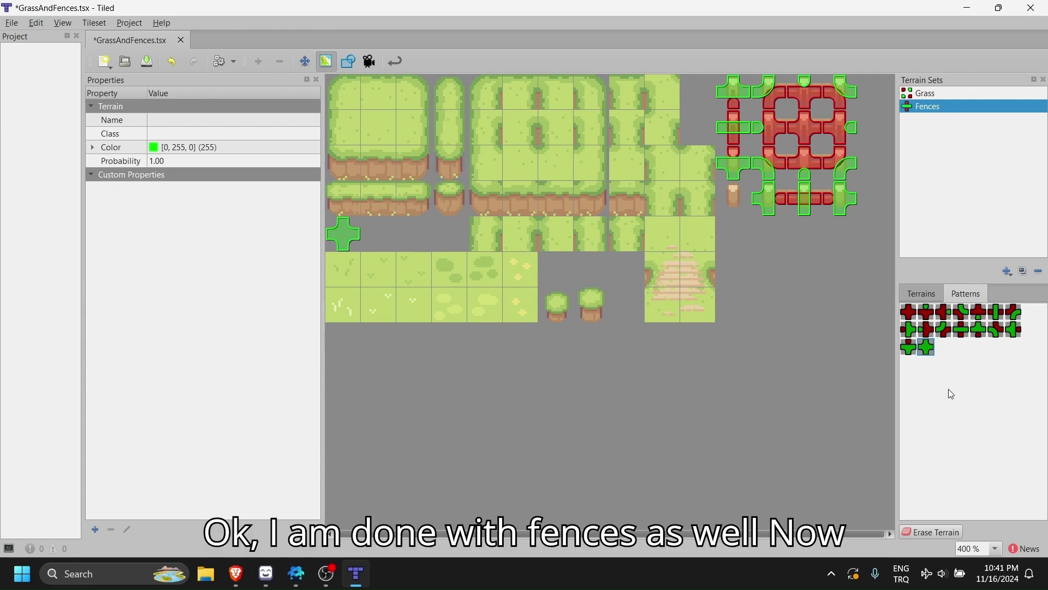
Create an orthogonal CSV map of 30×20 tiles at 16 px tile size
left_click(12, 23)
mouse_move(82, 40)
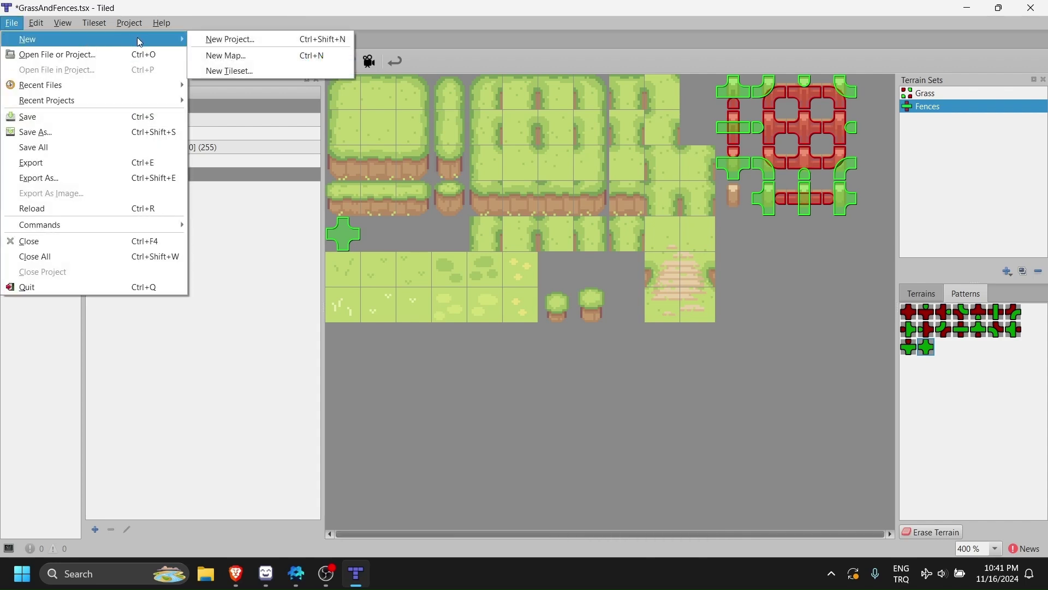
left_click(265, 58)
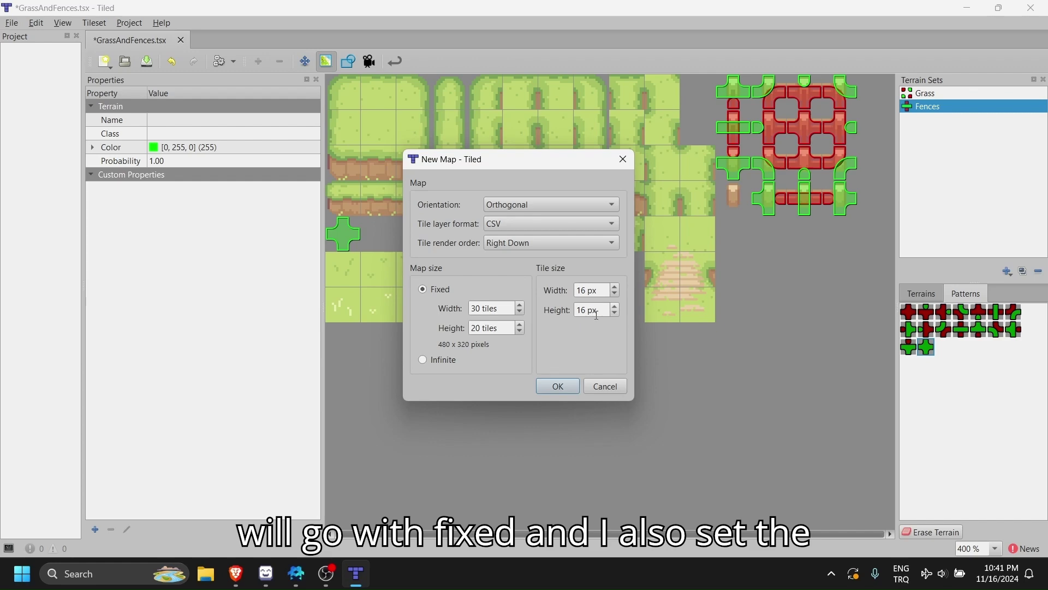
left_click(563, 388)
Rename Tile Layer 1 to Grass and select the Grass terrain set
middle_click_drag(547, 257, 565, 253)
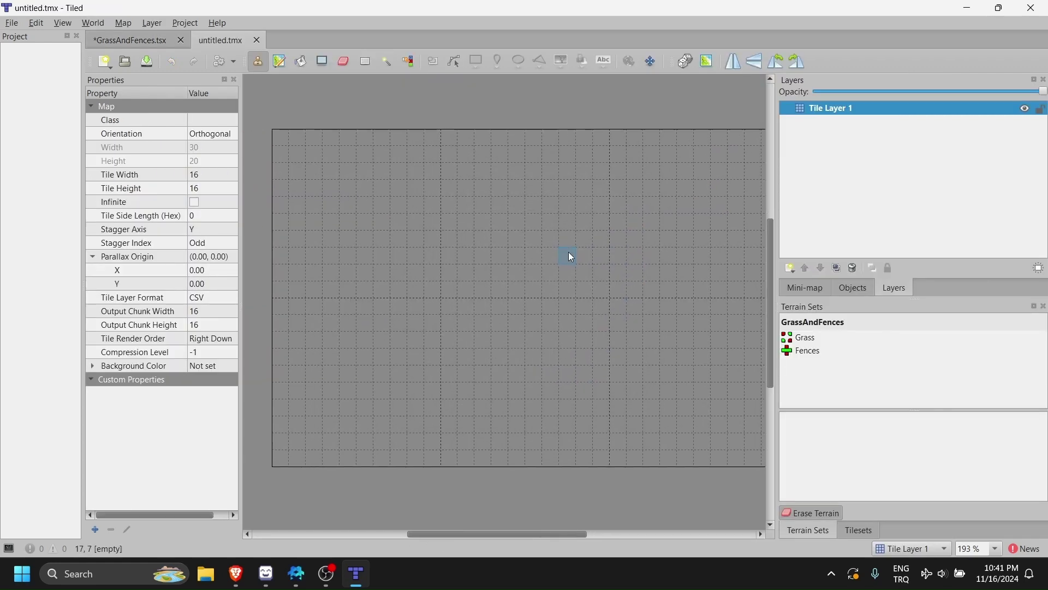
left_click(861, 110)
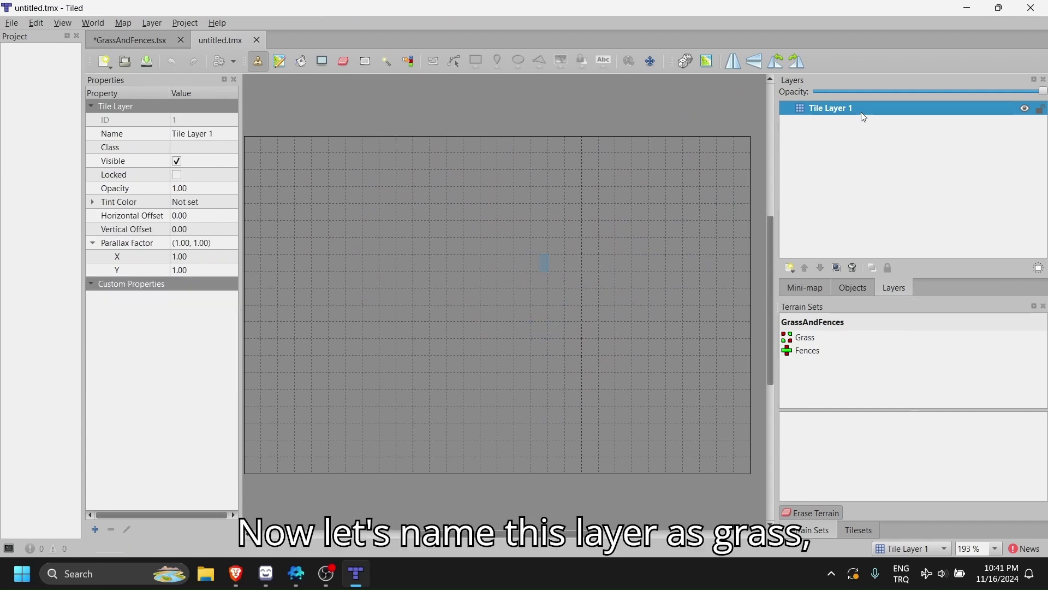
double_click(860, 110)
type("Gra")
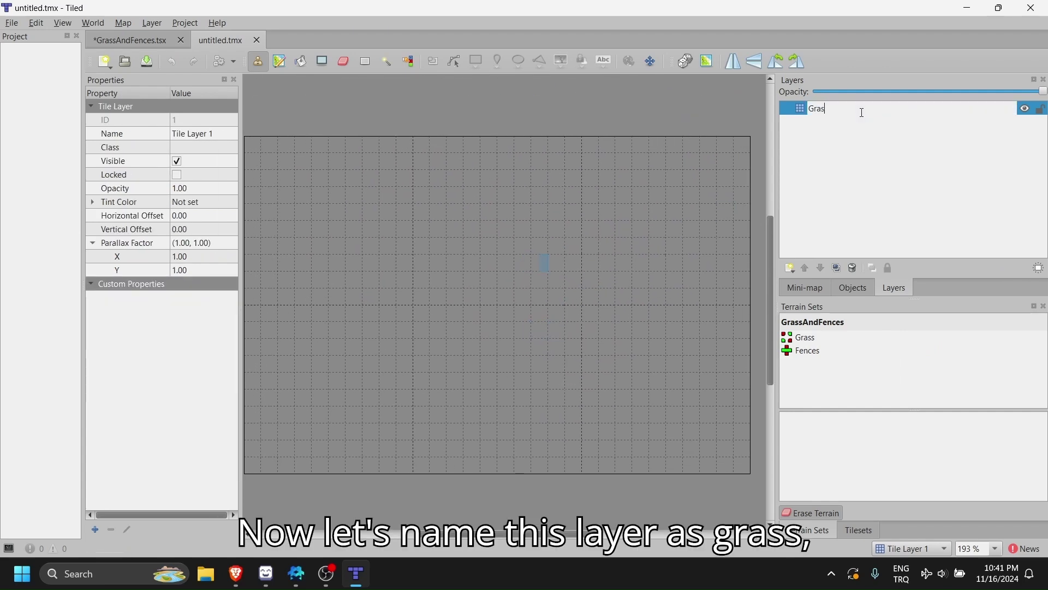
type("s")
key("Return")
left_click(823, 338)
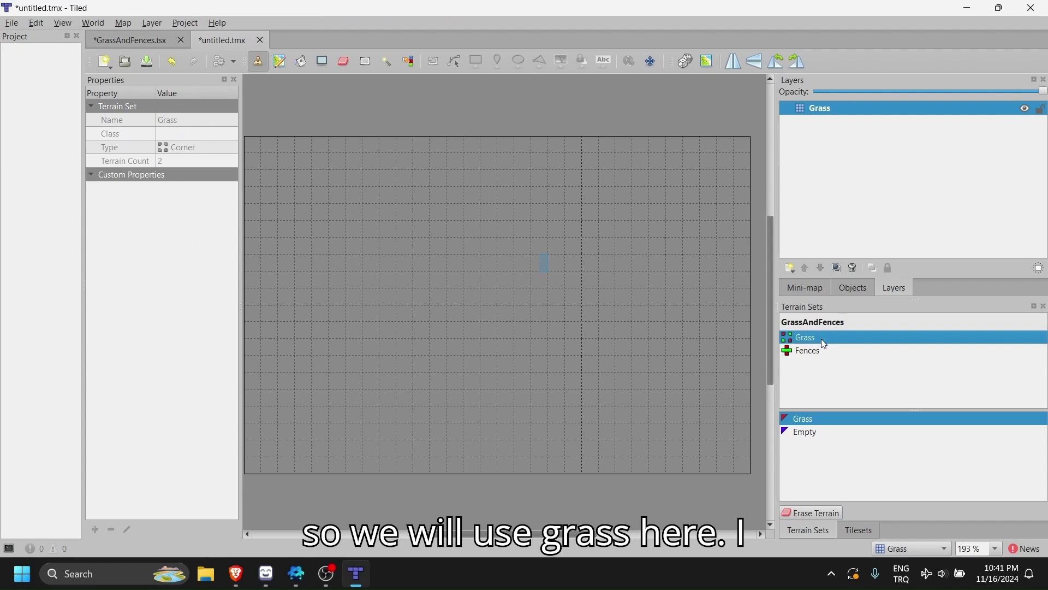
Bucket-fill the entire map with the tileset's blank tile
left_click(279, 67)
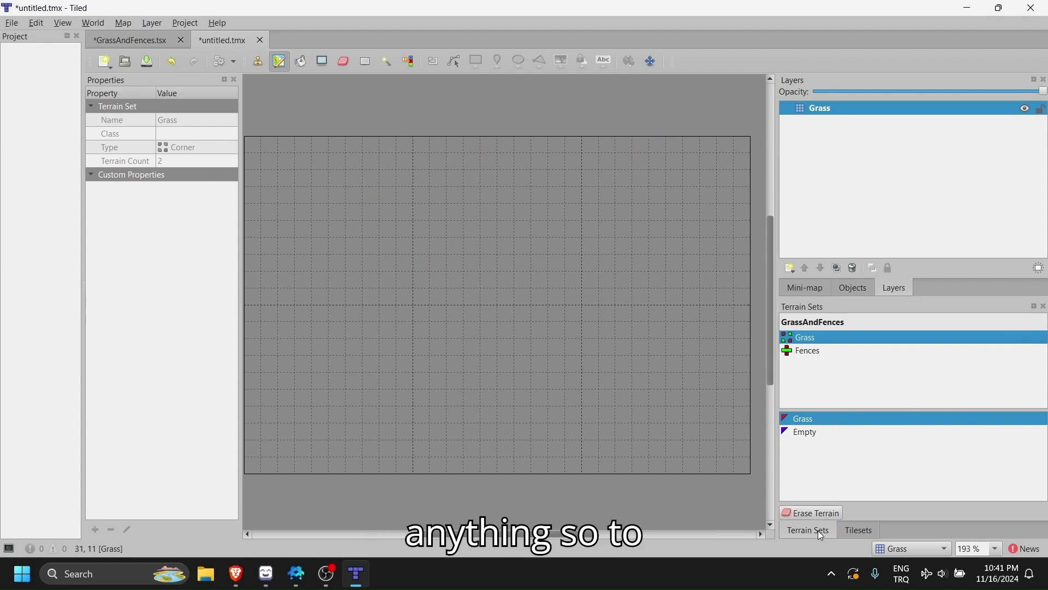
left_click(301, 63)
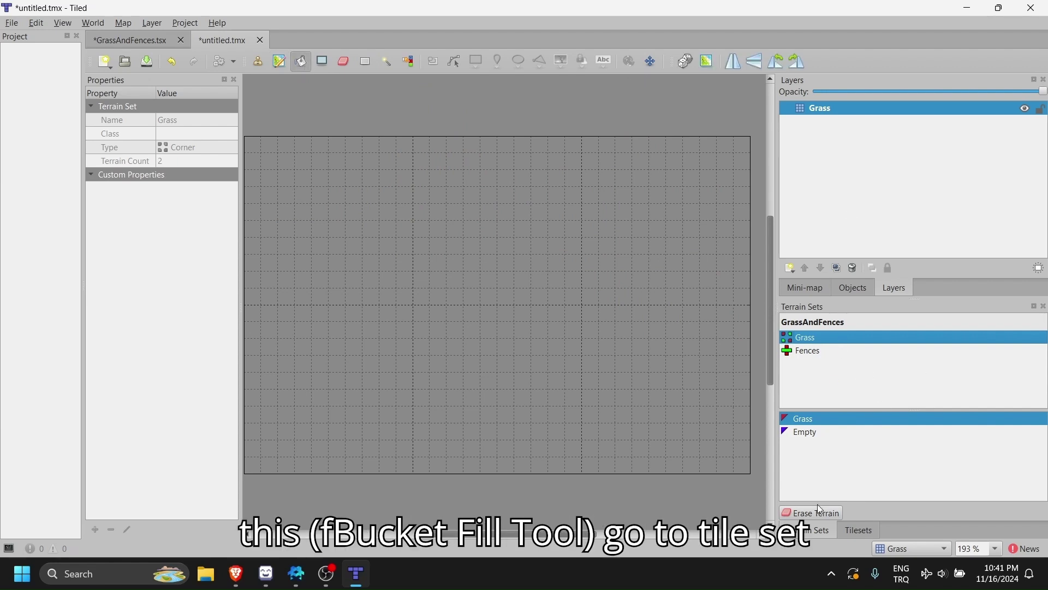
left_click(859, 530)
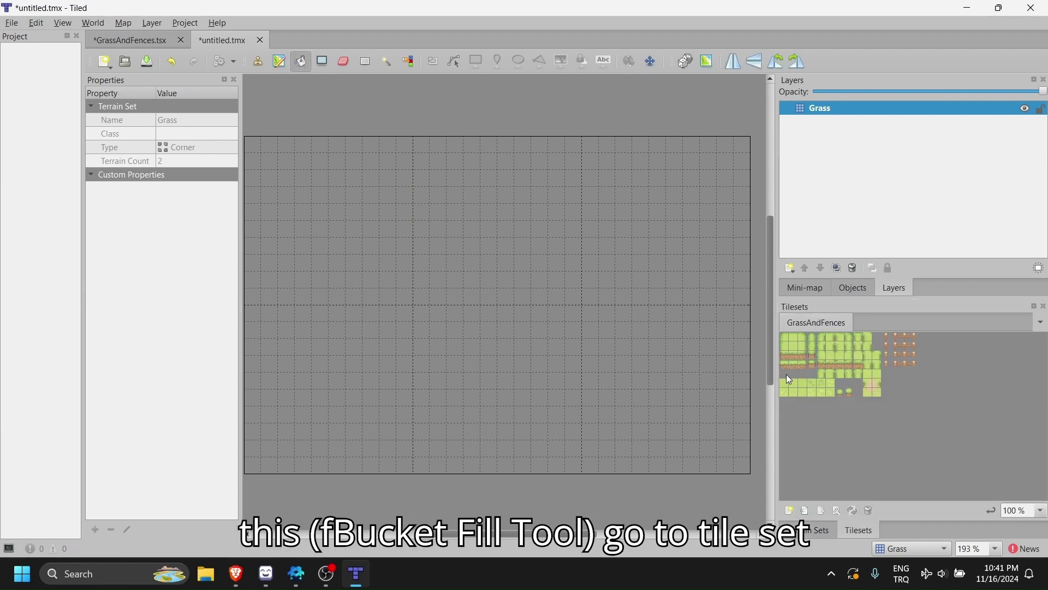
left_click(788, 377)
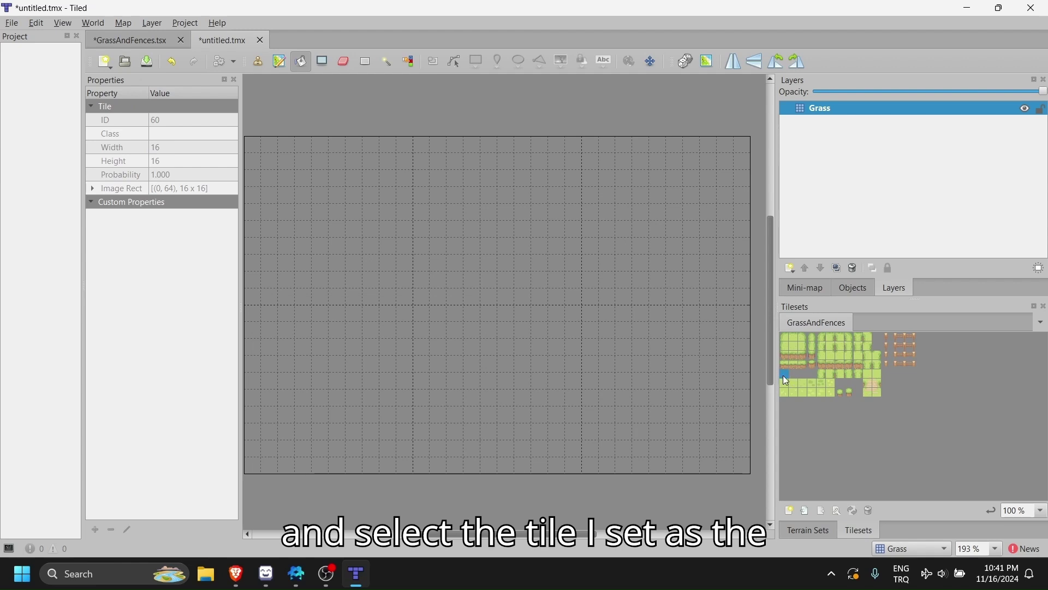
left_click(476, 278)
scroll(563, 303, "down", 2, "ctrl")
scroll(566, 299, "down", 2, "ctrl")
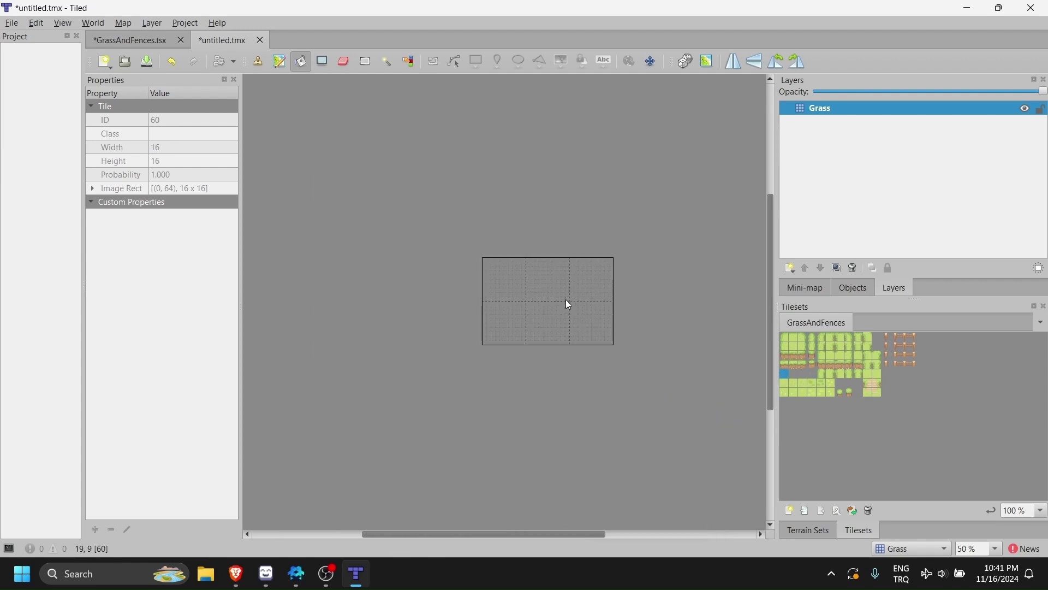
Zoom the map to 150% and return to the Terrain Brush
left_click(1003, 552)
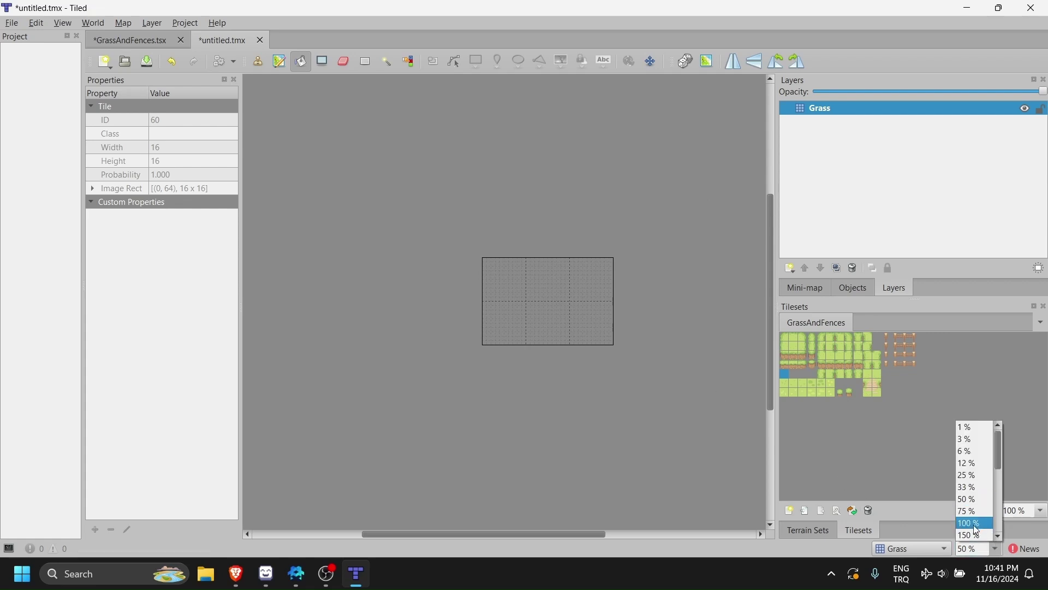
left_click(971, 531)
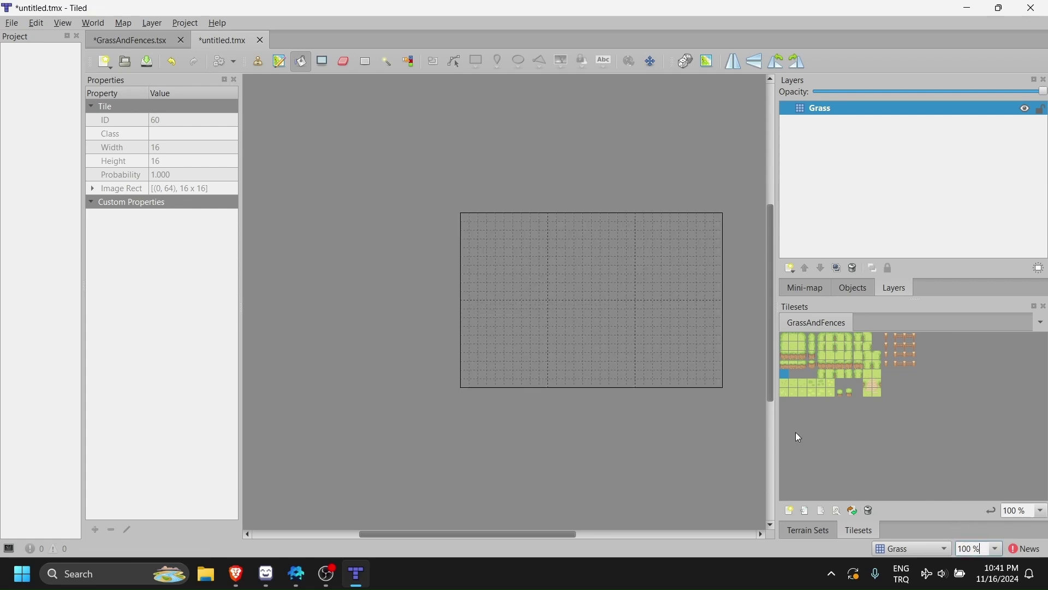
left_click(995, 550)
left_click(979, 534)
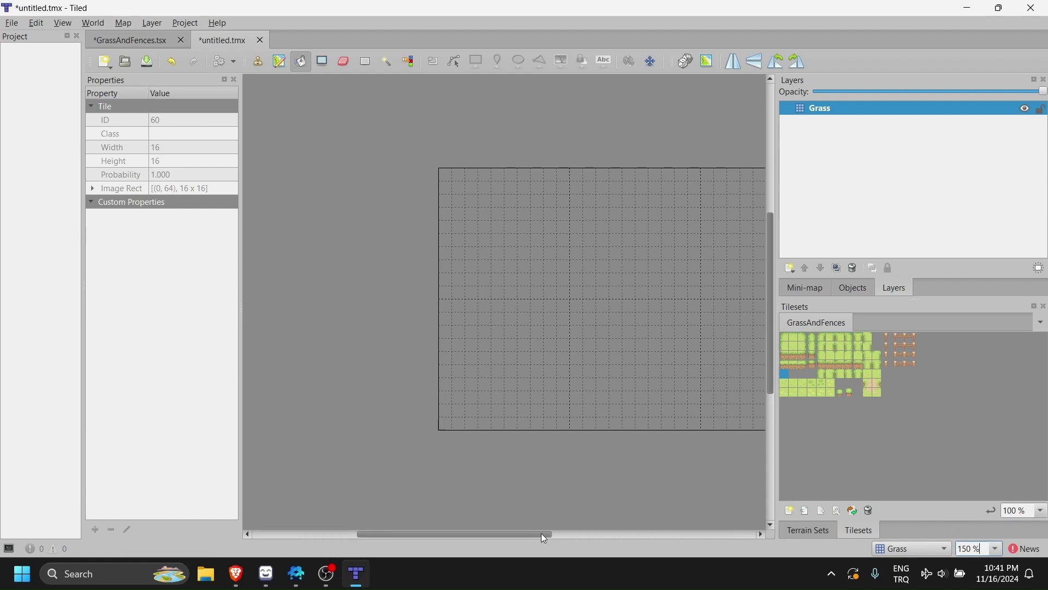
left_click_drag(542, 533, 589, 534)
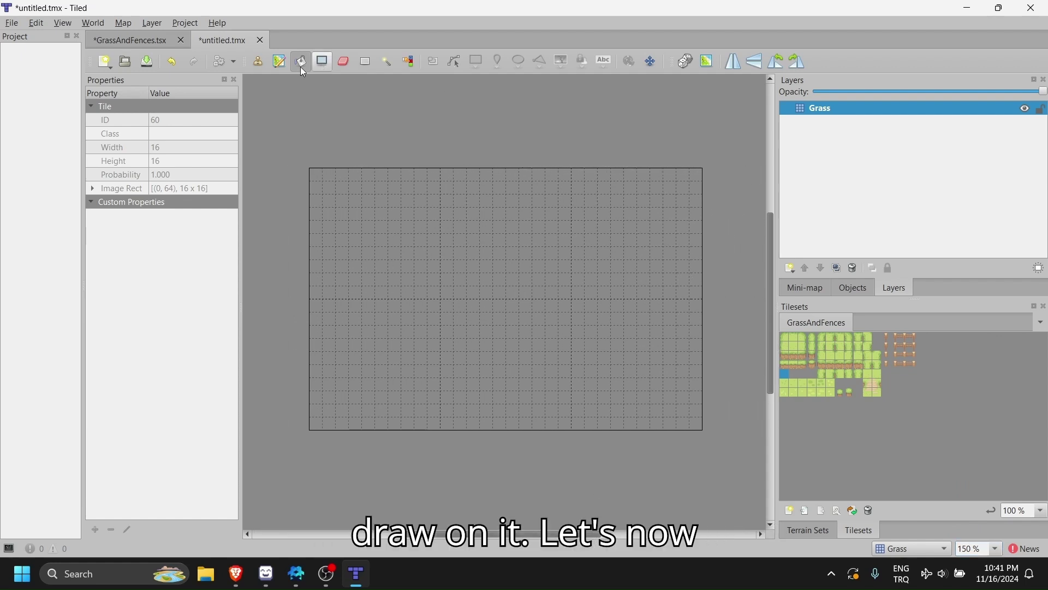
left_click(286, 57)
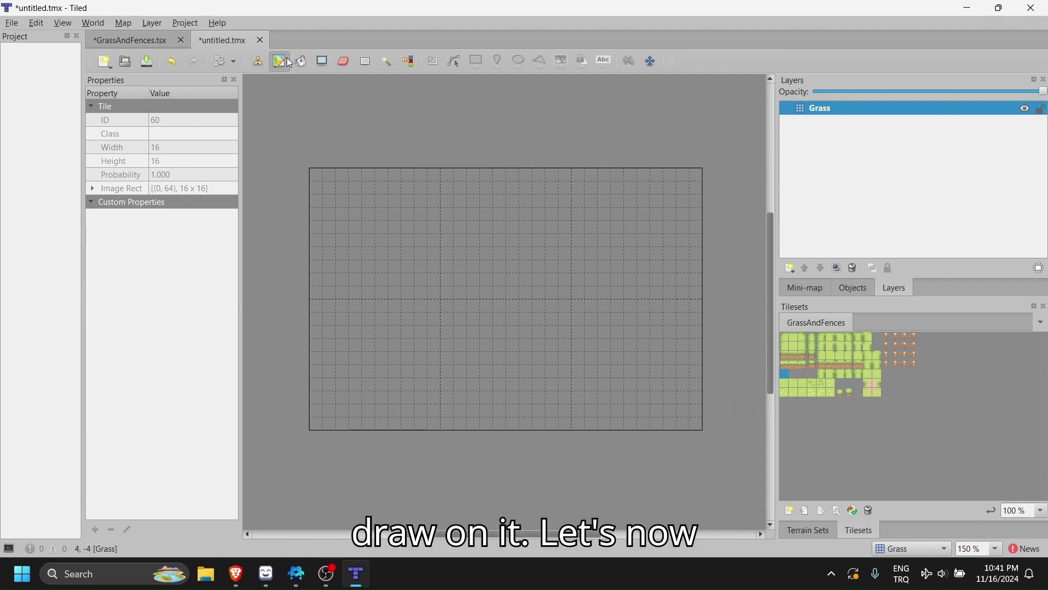
Paint a Grass terrain island across the upper-middle map, with dirt edges and auto-generated corners
left_click(800, 529)
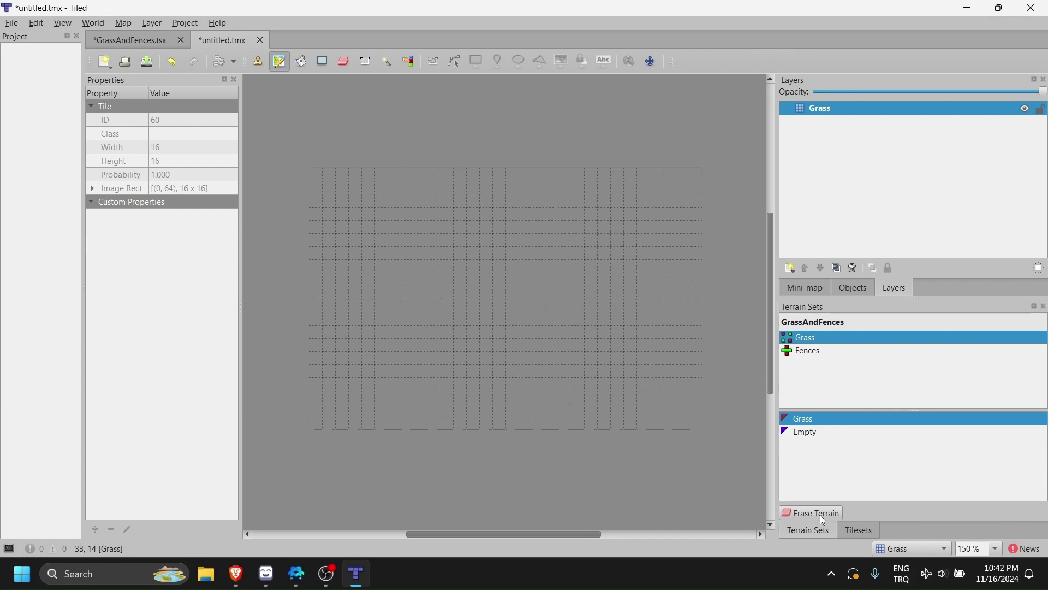
left_click(834, 420)
left_click_drag(362, 209, 548, 205)
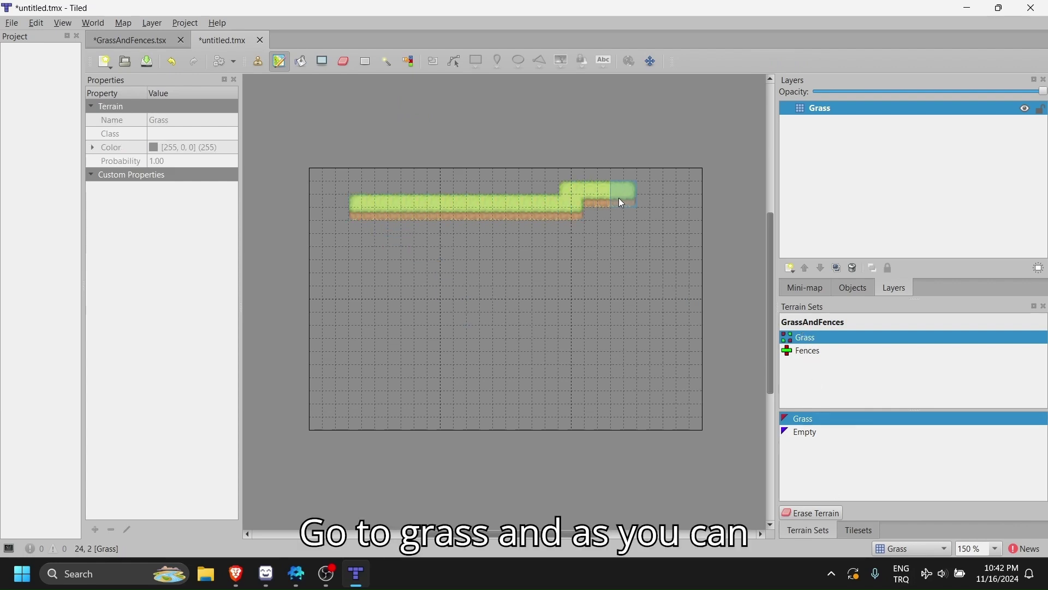
mouse_move(619, 199)
left_mouse_down()
mouse_move(618, 304)
mouse_move(497, 327)
mouse_move(434, 326)
mouse_move(350, 300)
mouse_move(363, 215)
mouse_move(535, 227)
mouse_move(402, 237)
mouse_move(394, 228)
mouse_move(376, 306)
mouse_move(439, 276)
mouse_move(458, 294)
left_mouse_up()
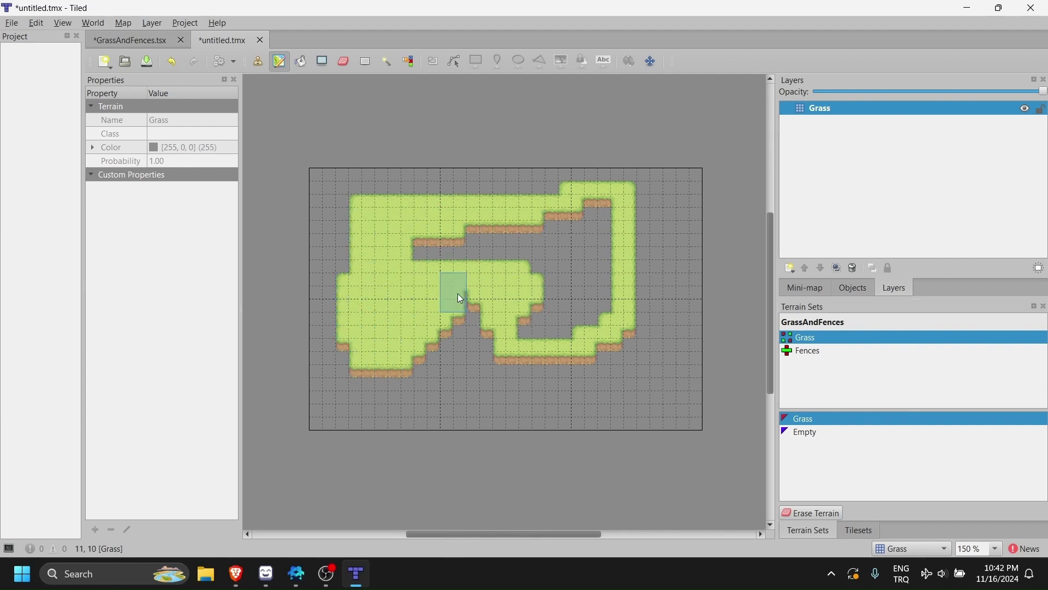
mouse_move(526, 330)
left_mouse_down()
mouse_move(603, 278)
mouse_move(597, 260)
mouse_move(534, 233)
mouse_move(394, 262)
mouse_move(416, 244)
mouse_move(575, 267)
left_mouse_up()
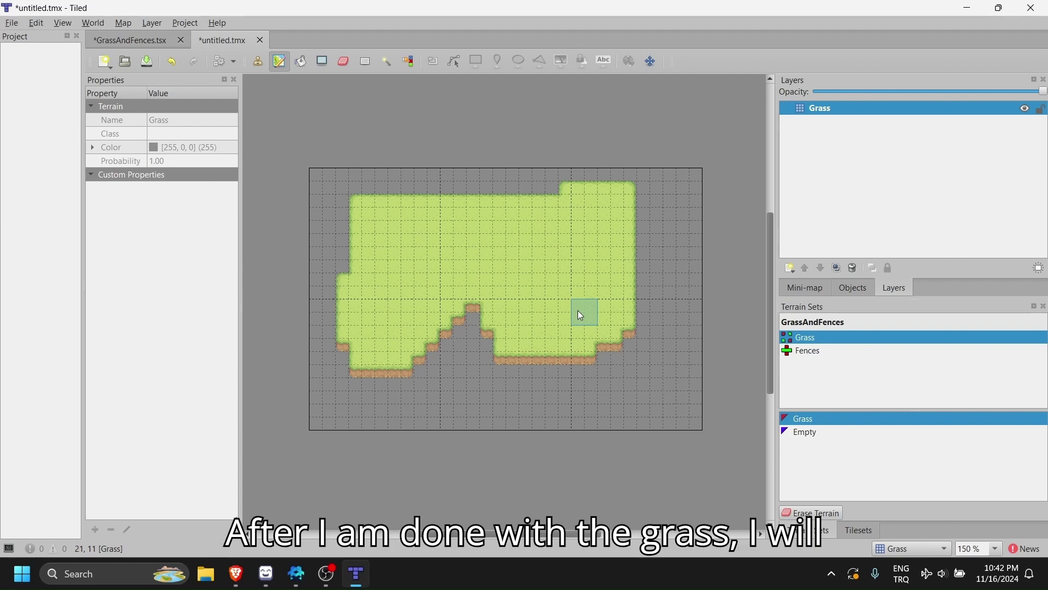
Add a new tile layer named Fences above the Grass layer
left_click(851, 115)
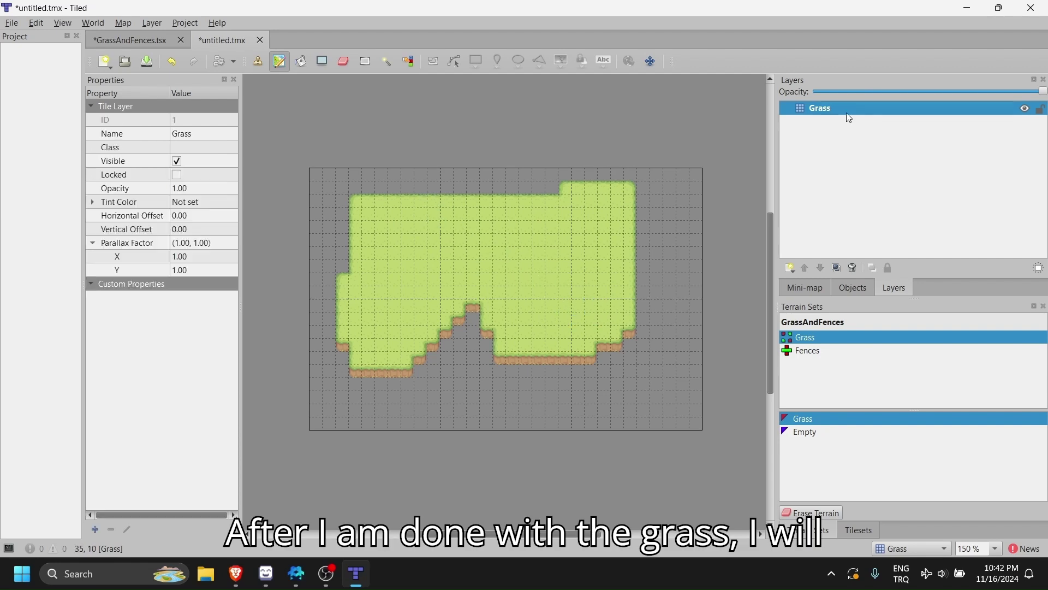
right_click(886, 113)
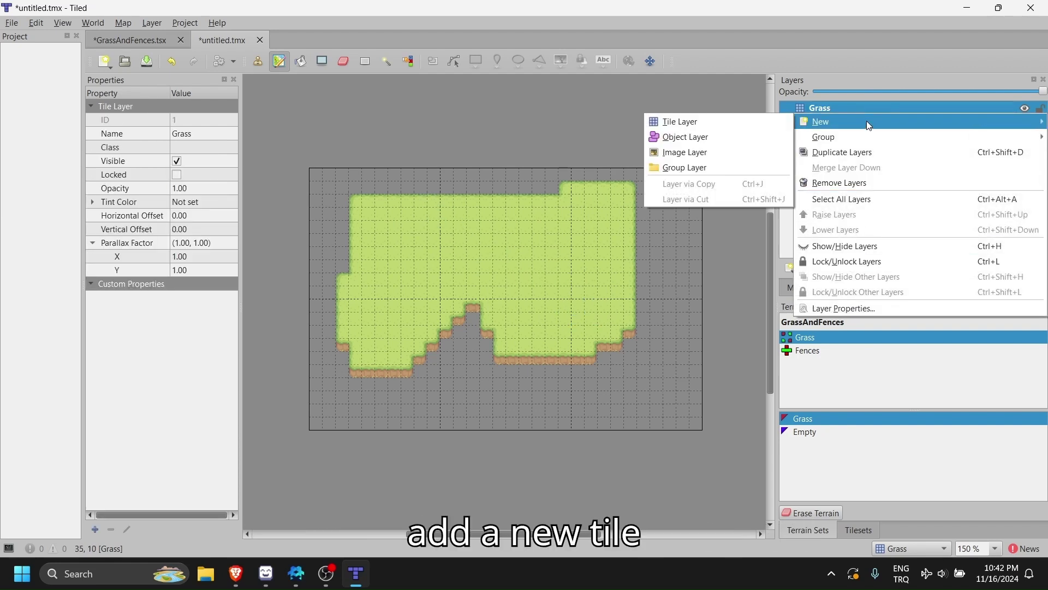
left_click(722, 125)
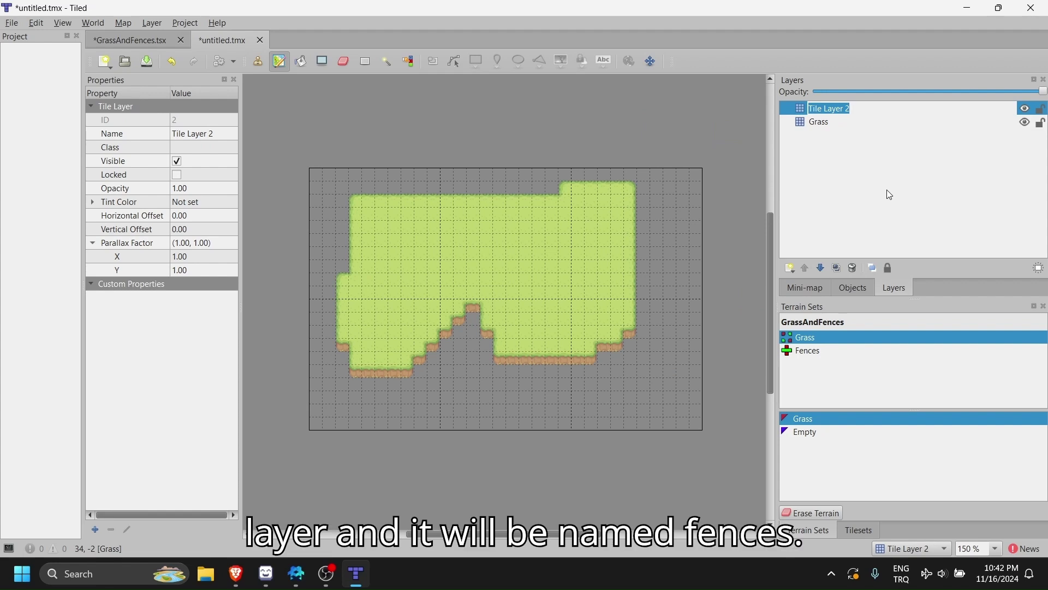
type("Fences")
key("Return")
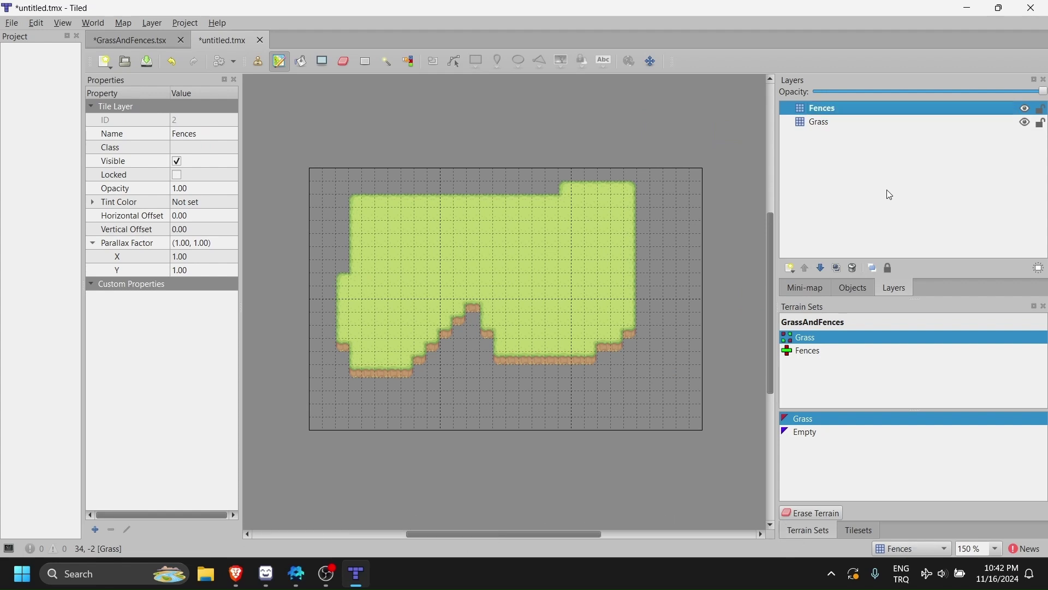
Select the Fences terrain set for painting and review the GrassAndFences tileset
left_click(828, 350)
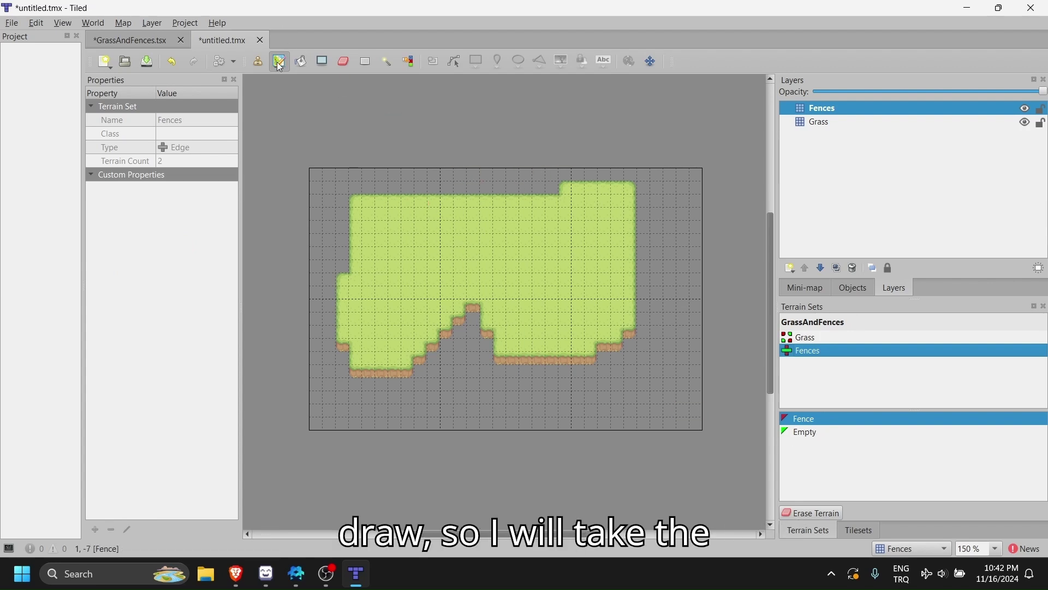
left_click(309, 59)
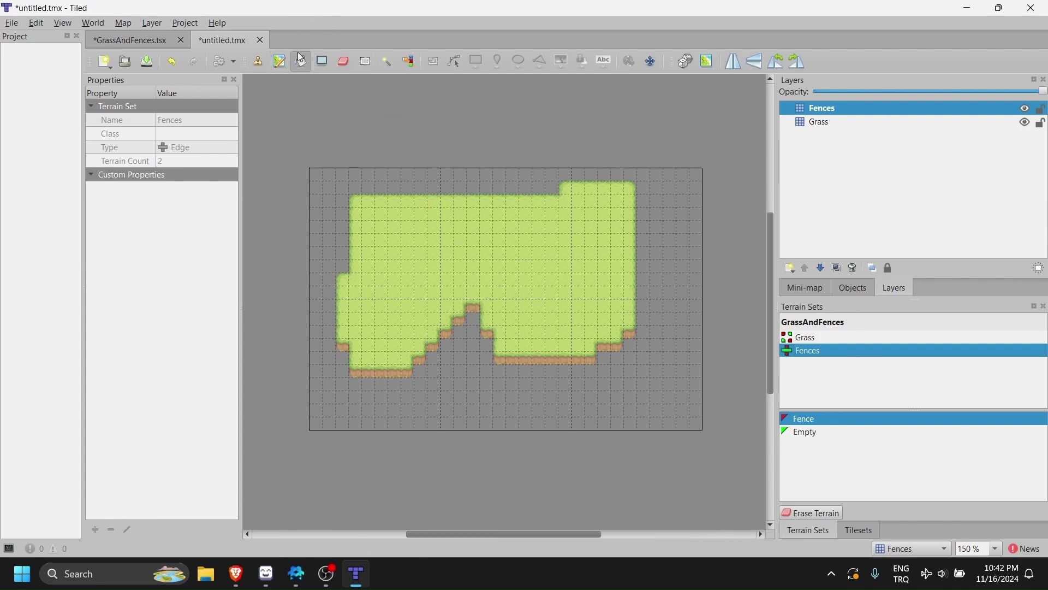
left_click(852, 530)
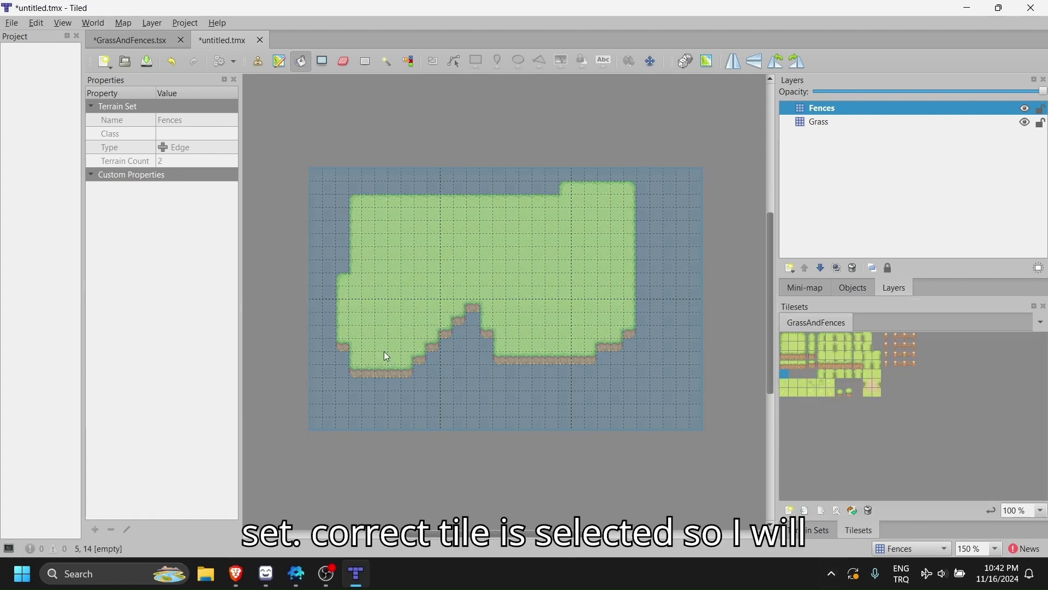
left_click(813, 530)
Paint Fence terrain lines across the upper grass, down the right side and back along the bottom
left_click(802, 418)
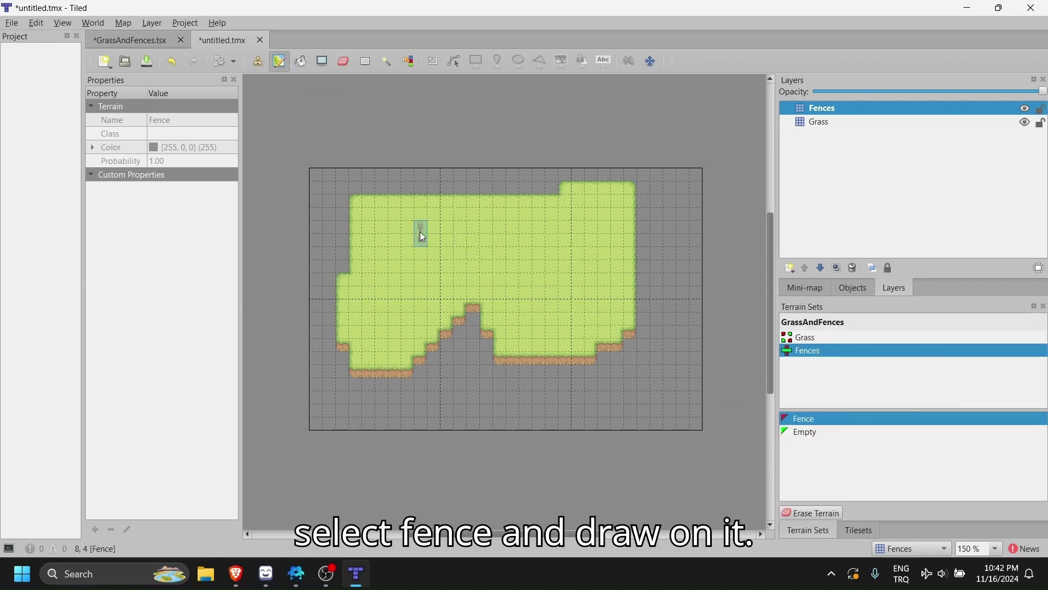
left_click_drag(410, 225, 556, 225)
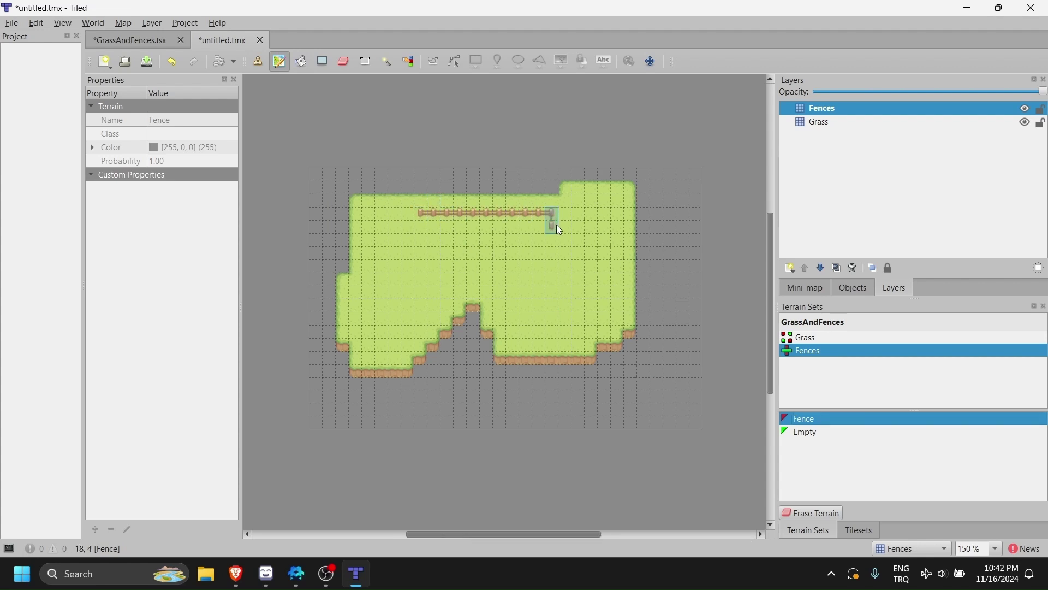
left_click_drag(551, 297, 474, 270)
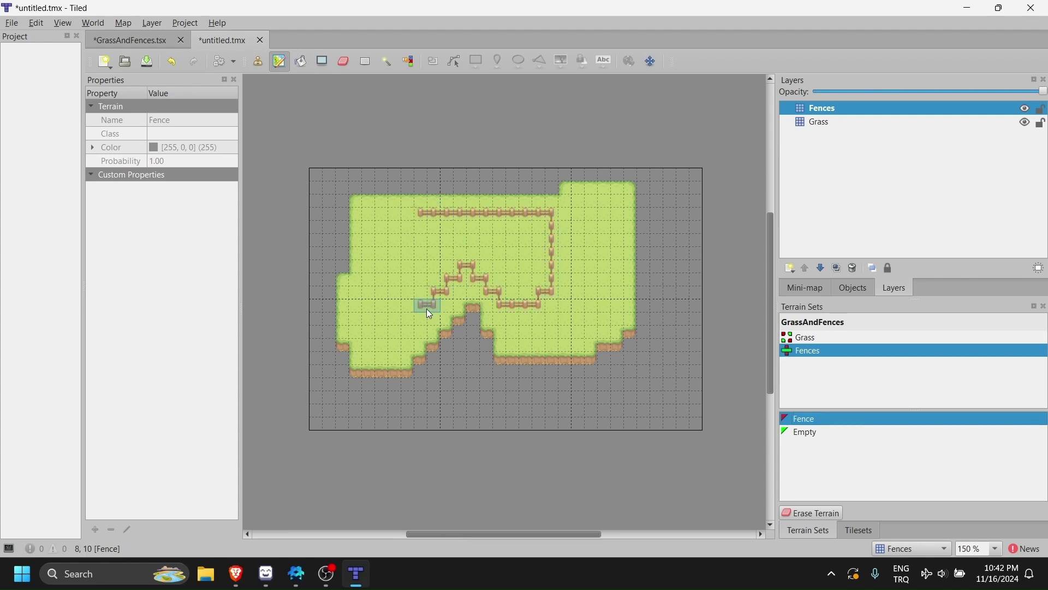
left_click_drag(427, 310, 379, 298)
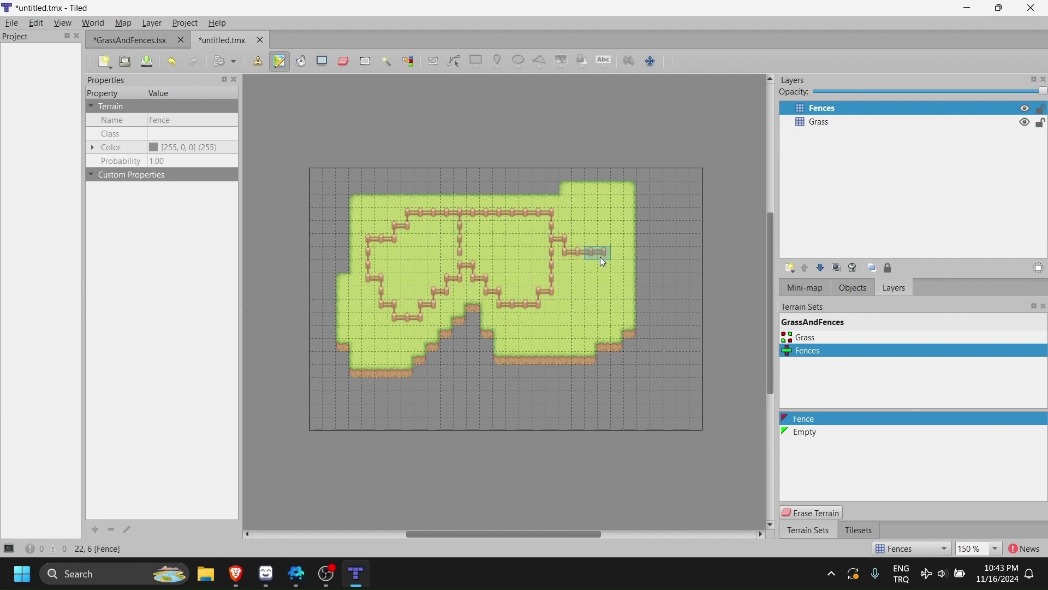
left_click_drag(600, 257, 578, 341)
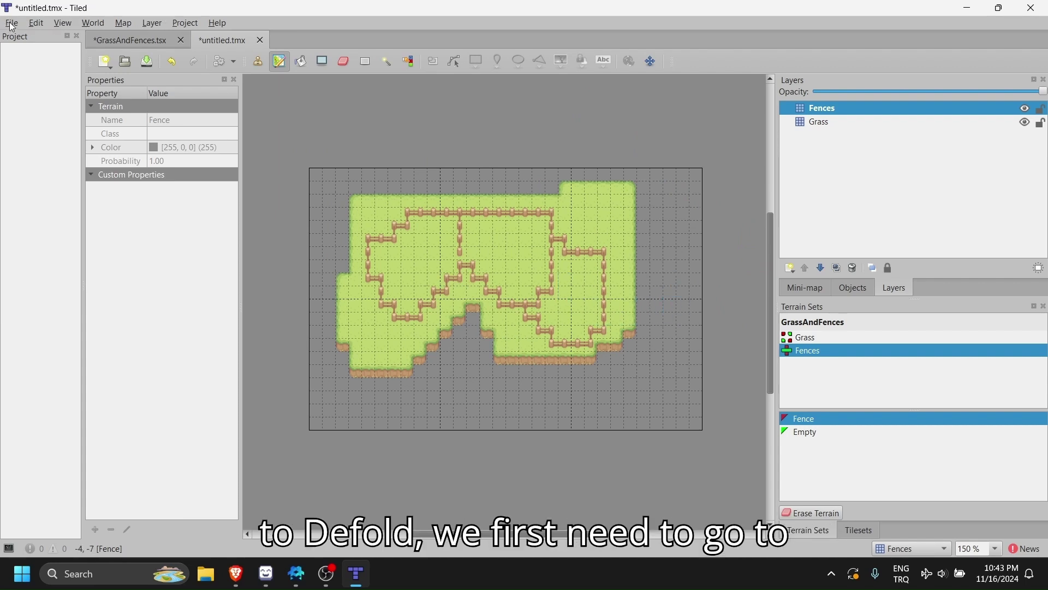
left_click(35, 23)
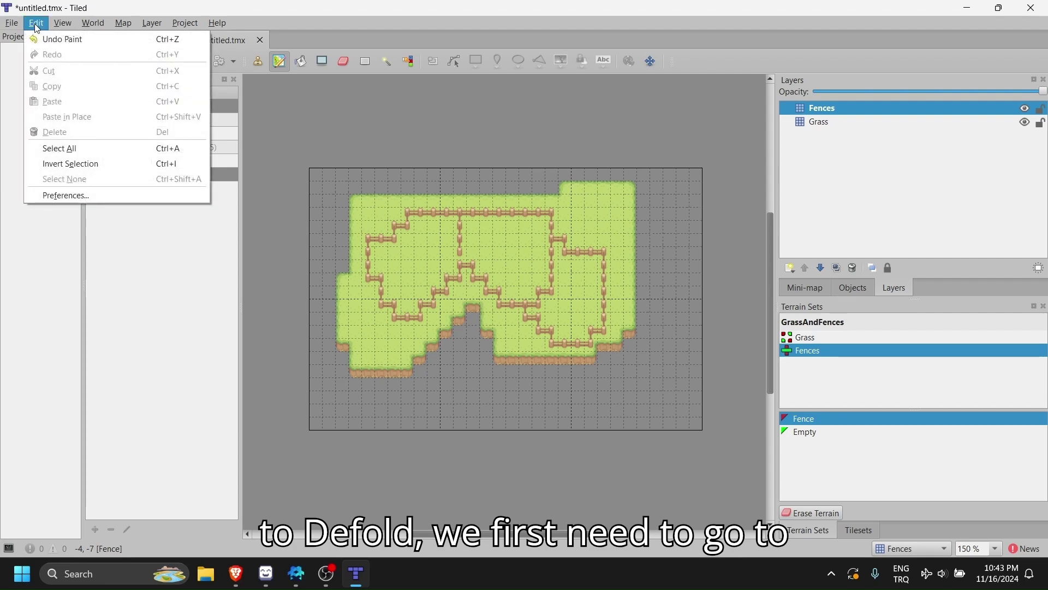
left_click(65, 195)
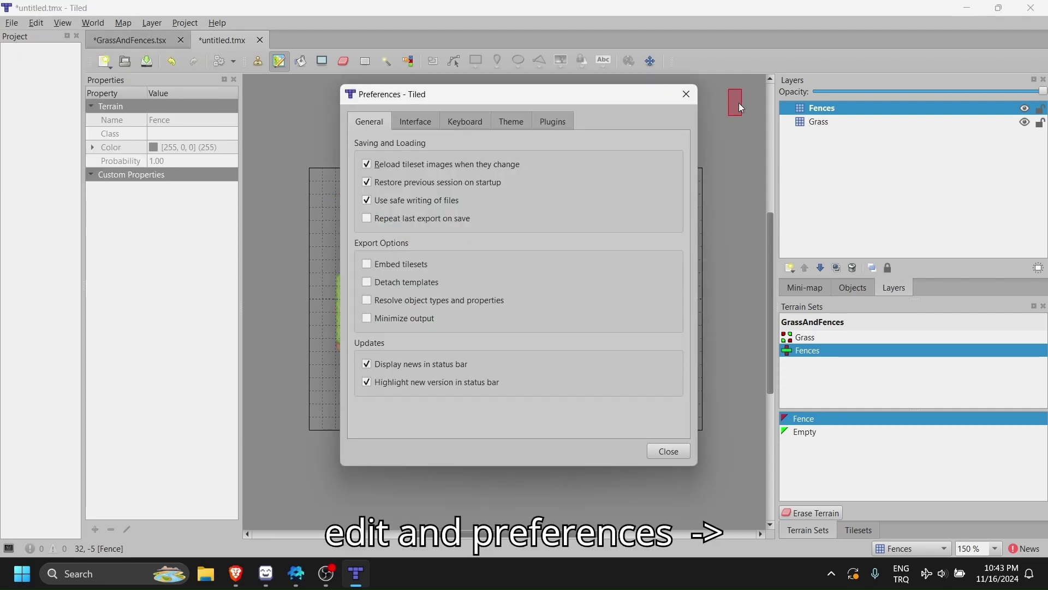
left_click(552, 121)
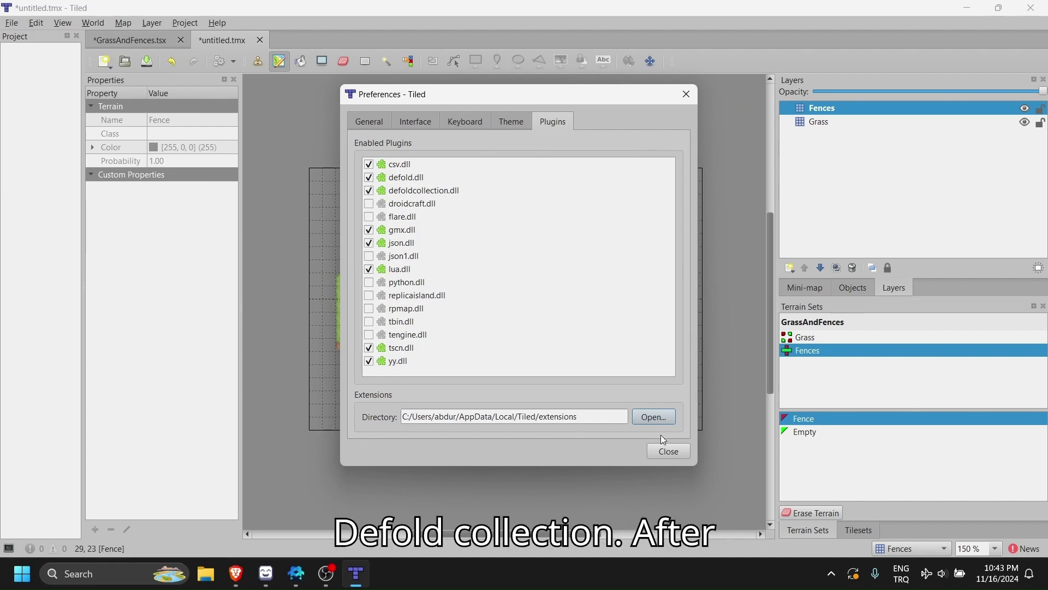
left_click(668, 450)
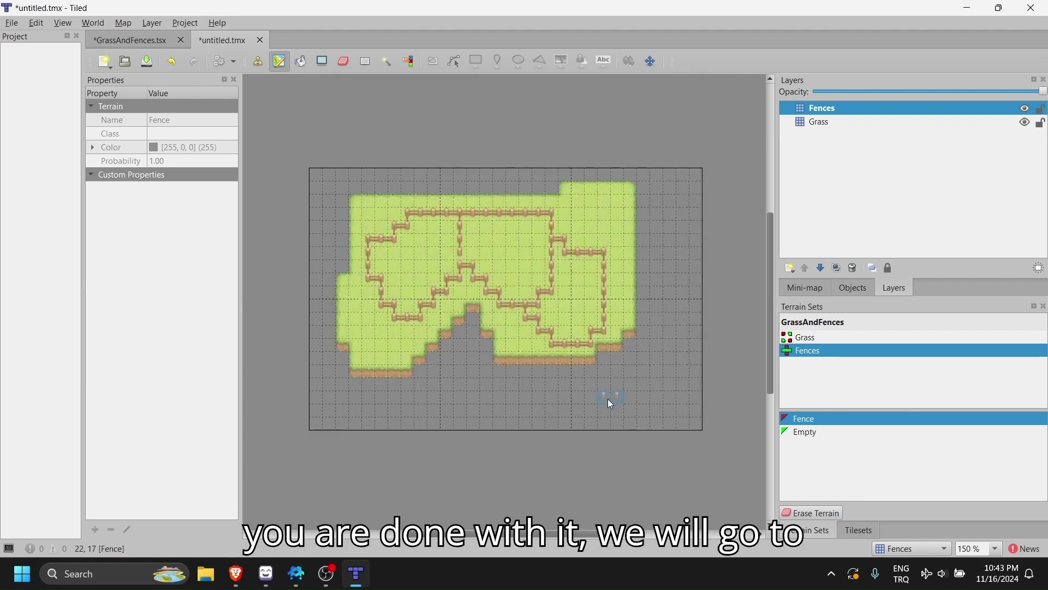
Export the map as Defold Tile Map GrassAndFences.tilemap into DefoldProjects/Tutorials/TiledTutorial
left_click(12, 24)
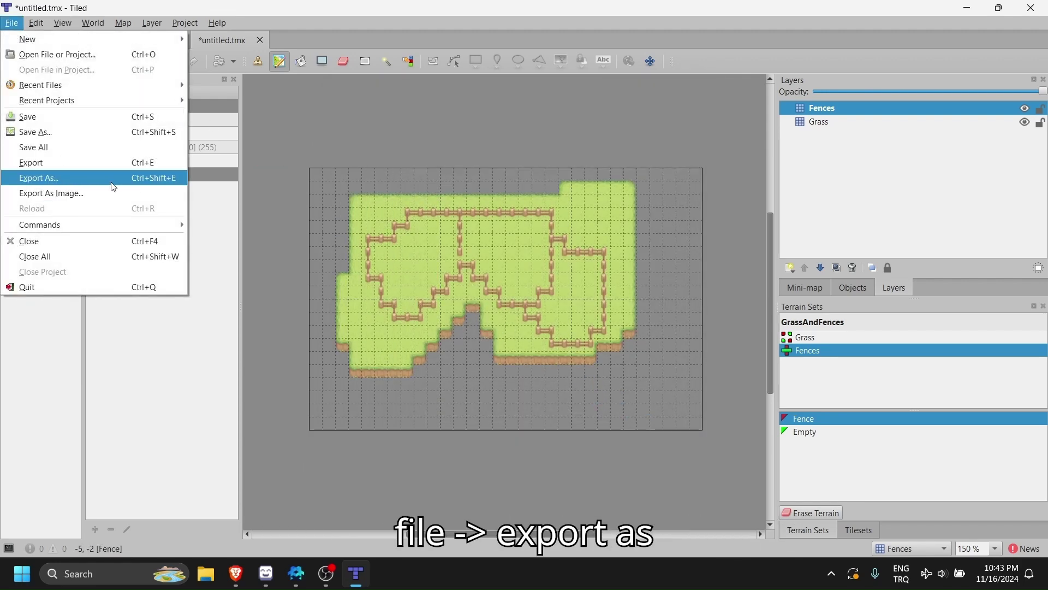
left_click(112, 178)
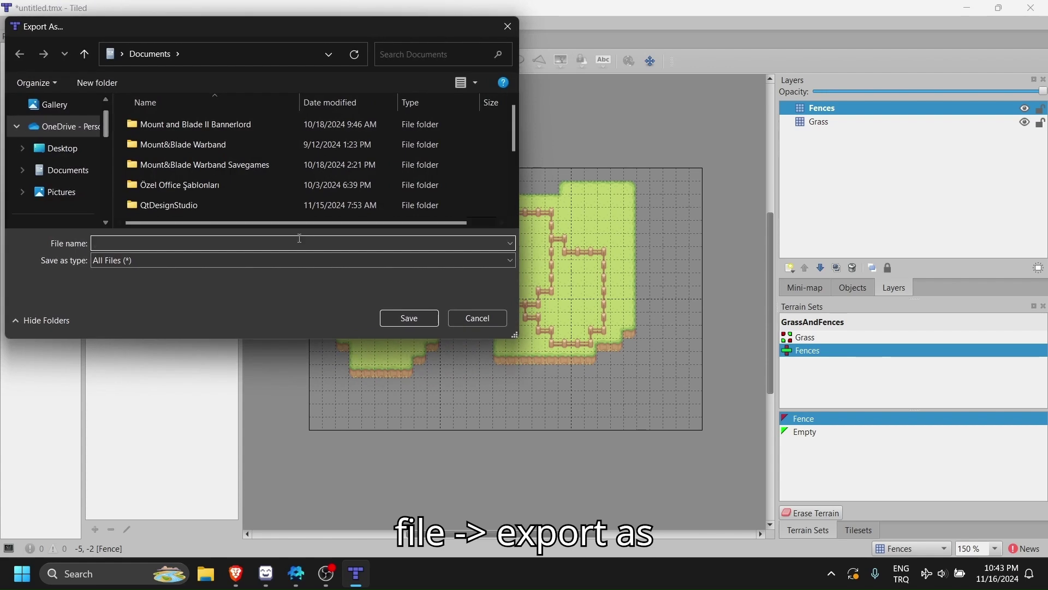
left_click(268, 259)
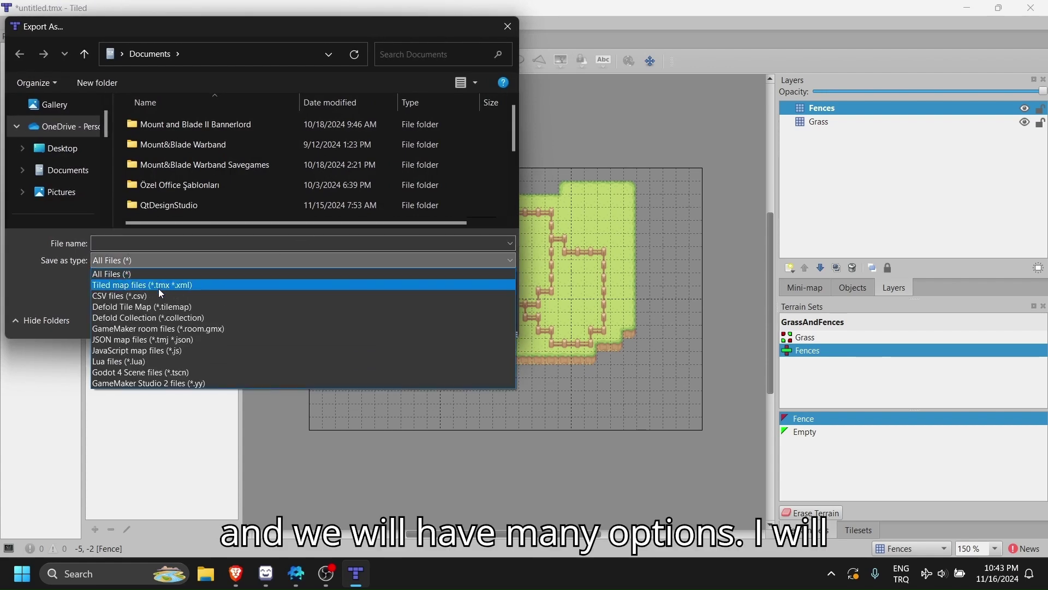
left_click(214, 309)
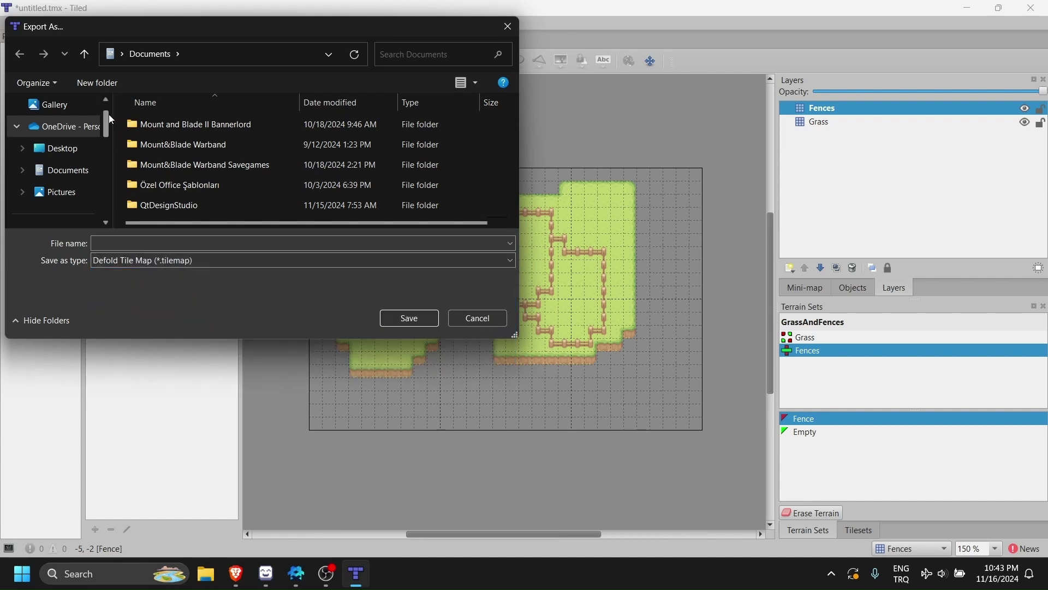
left_click_drag(109, 114, 108, 153)
left_click(65, 170)
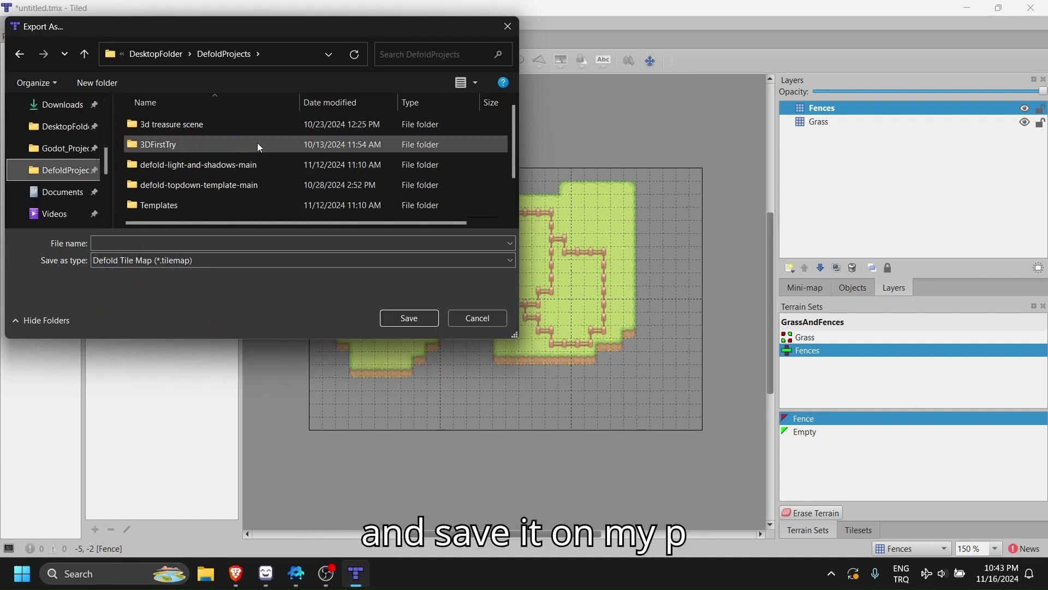
scroll(514, 154, "down", 1)
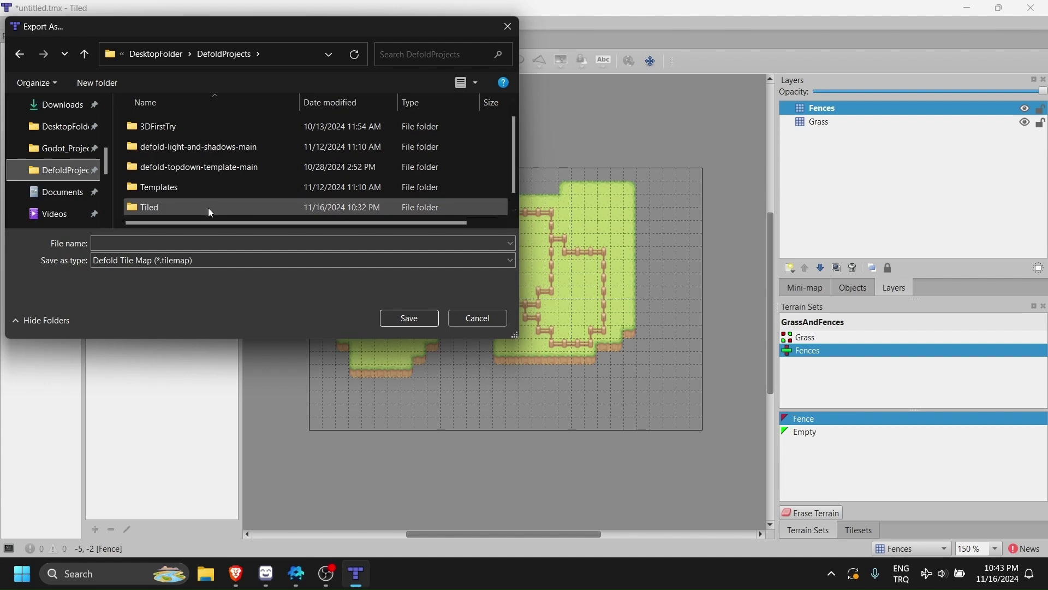
scroll(511, 207, "down", 1)
double_click(209, 210)
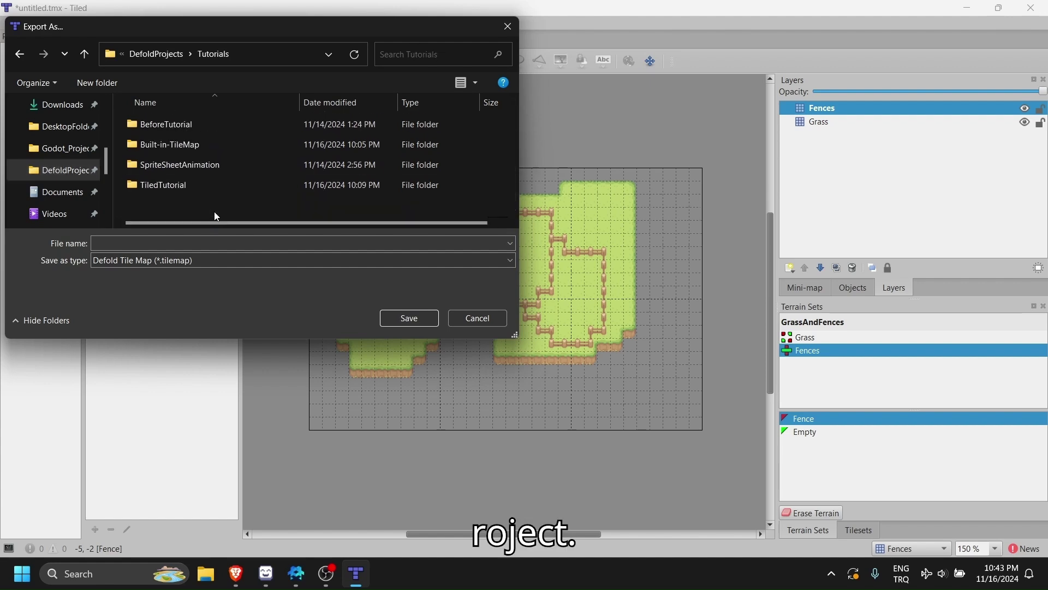
double_click(209, 185)
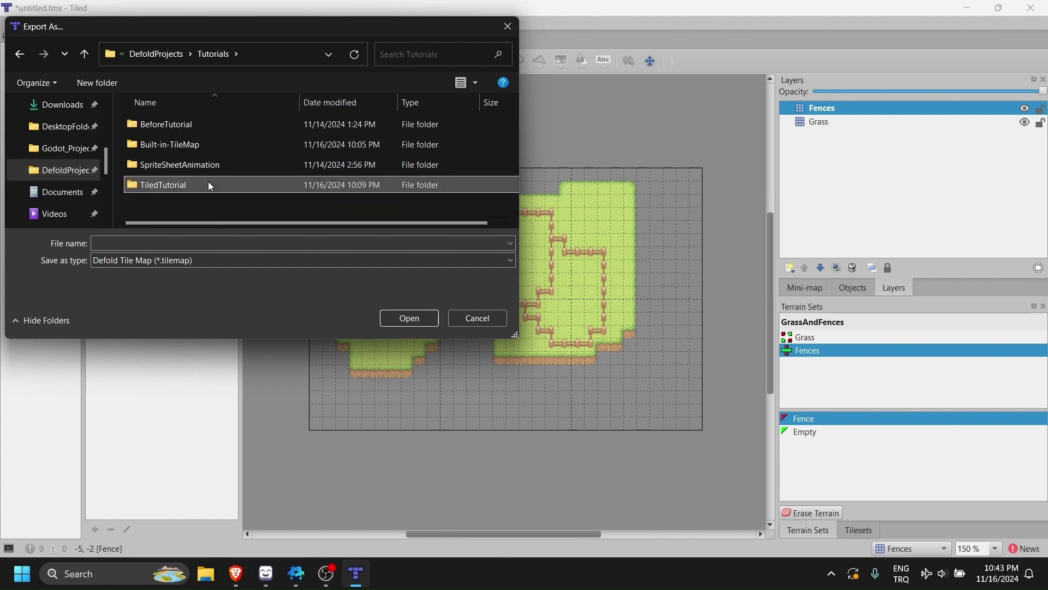
left_click(298, 241)
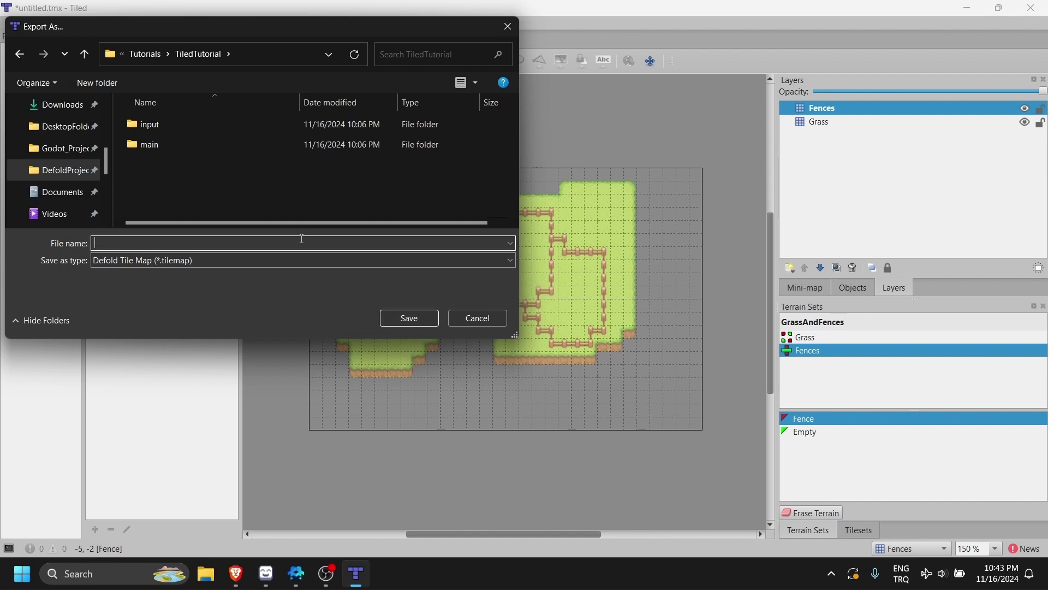
type("Grass")
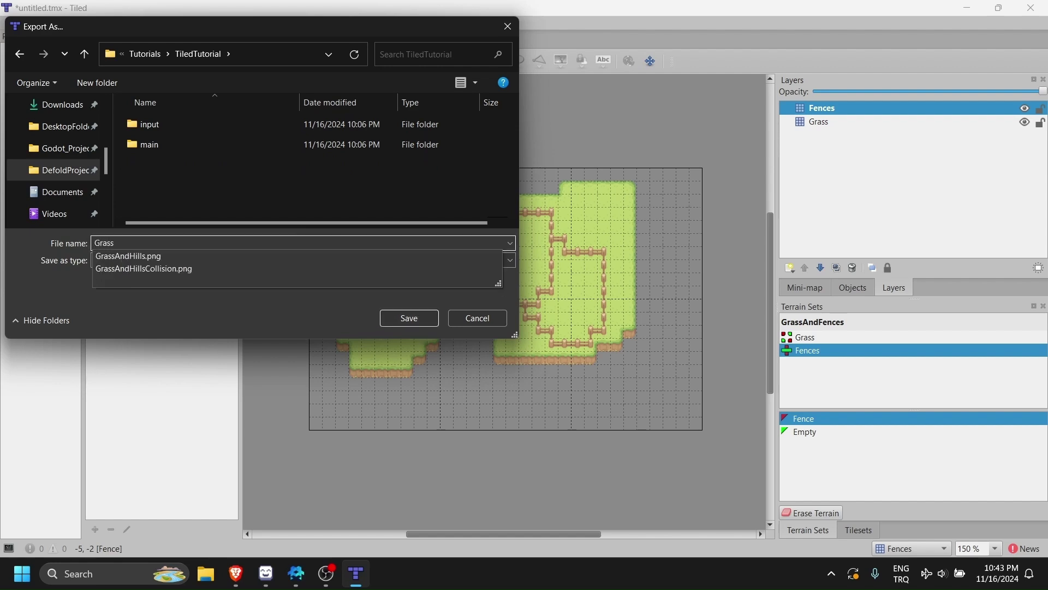
type("AndFences")
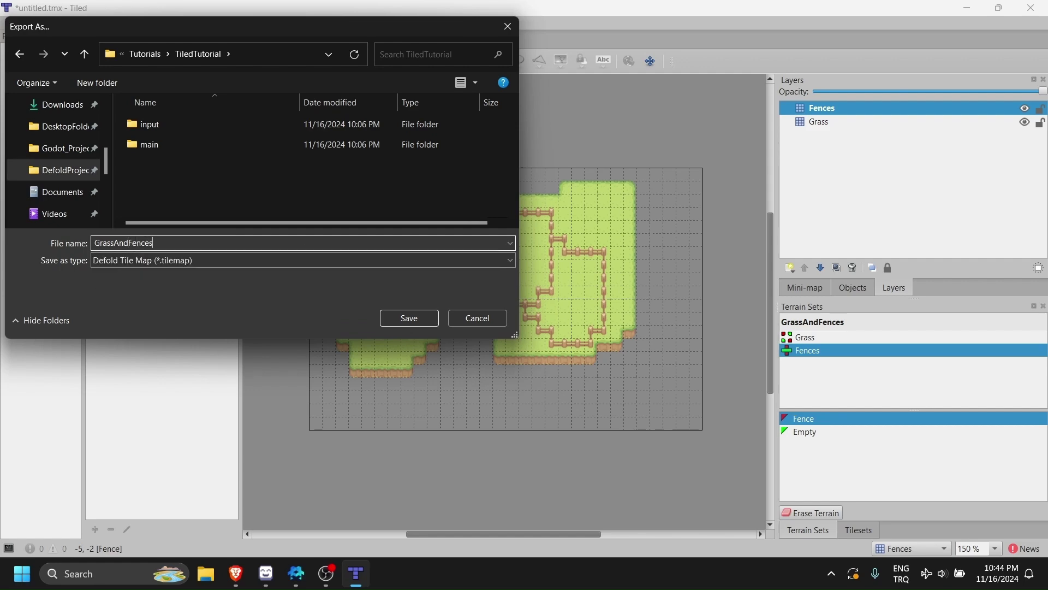
key("Return")
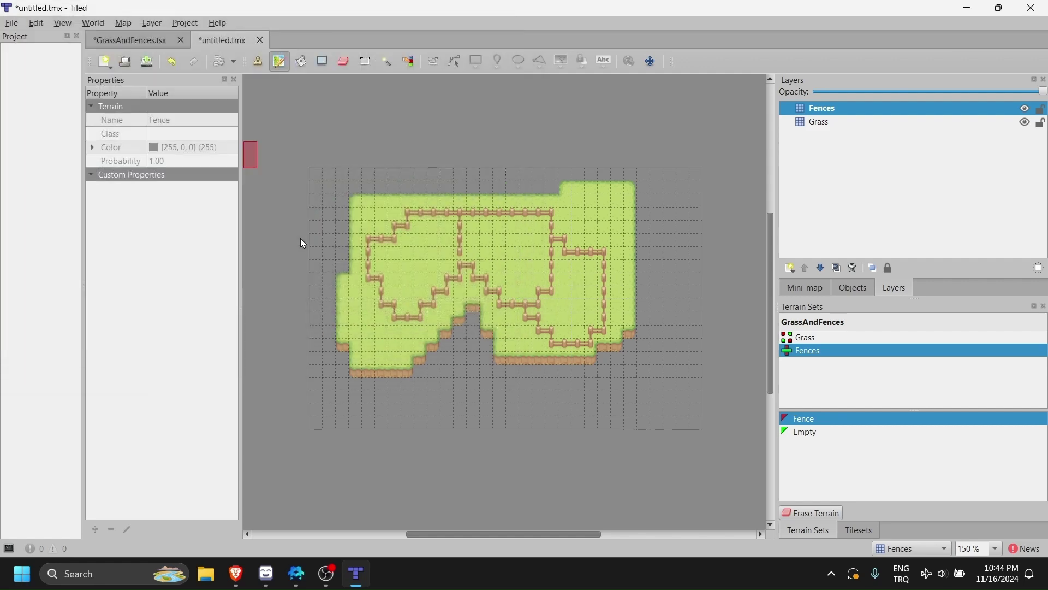
In Defold, open the exported GrassAndFences tilemap and inspect the GrassAndHills tileset image
left_click(309, 577)
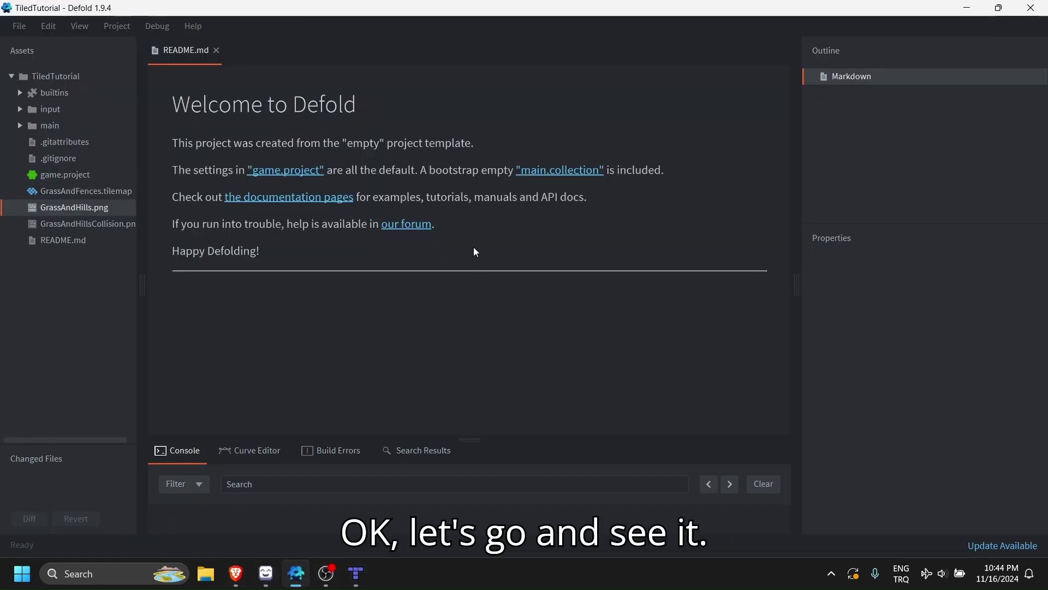
double_click(82, 189)
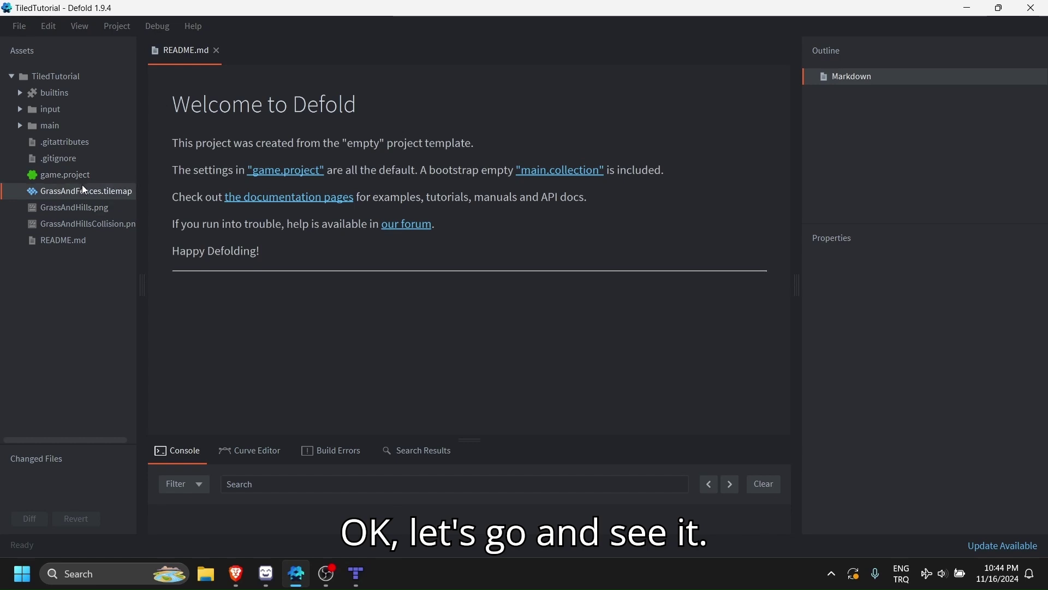
middle_click_drag(664, 219, 585, 320)
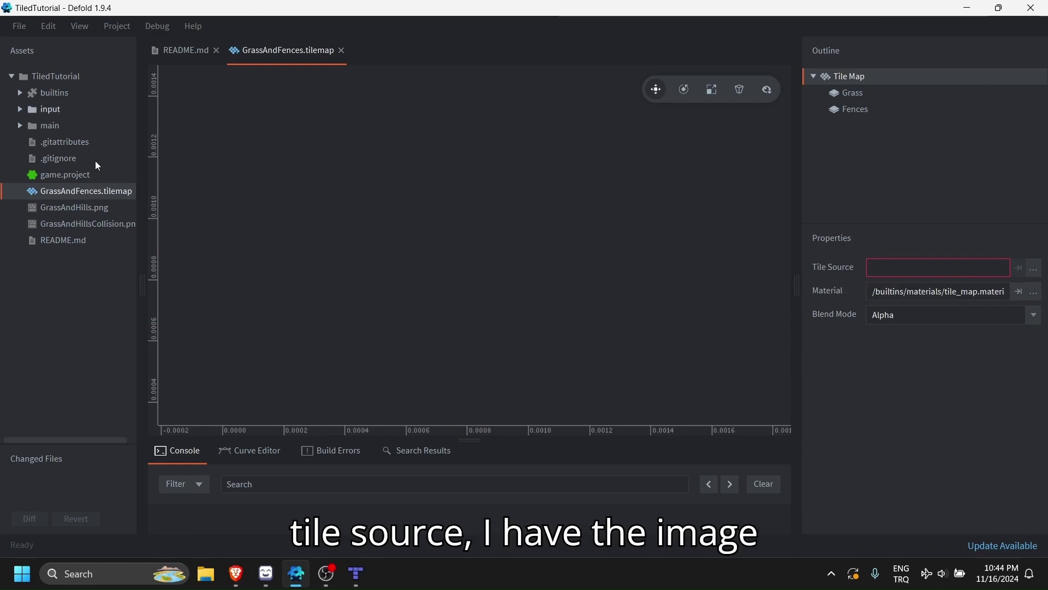
double_click(100, 208)
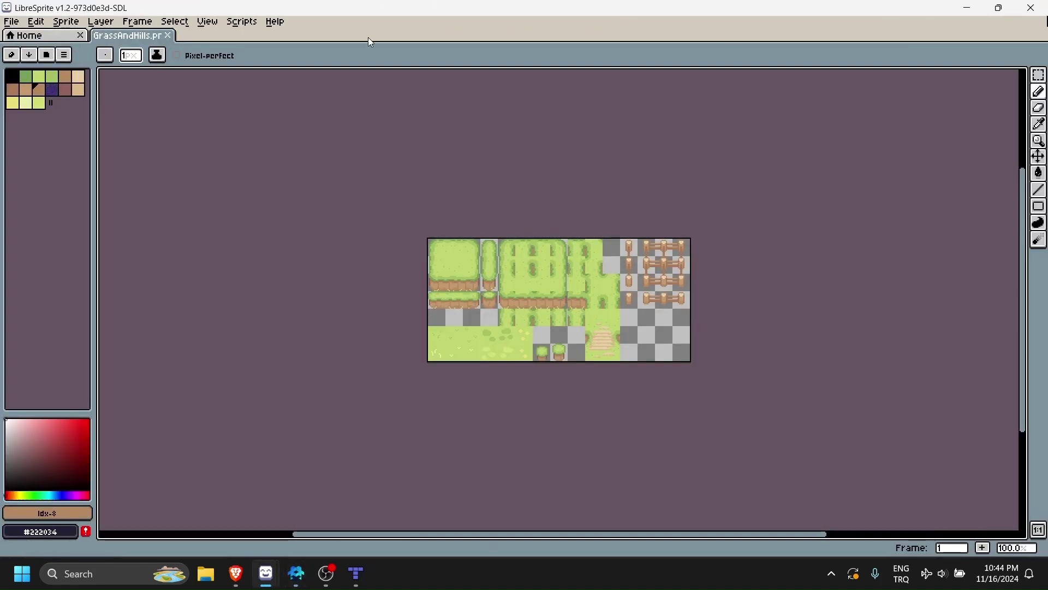
key("alt+Tab")
left_click(19, 25)
left_click(168, 142)
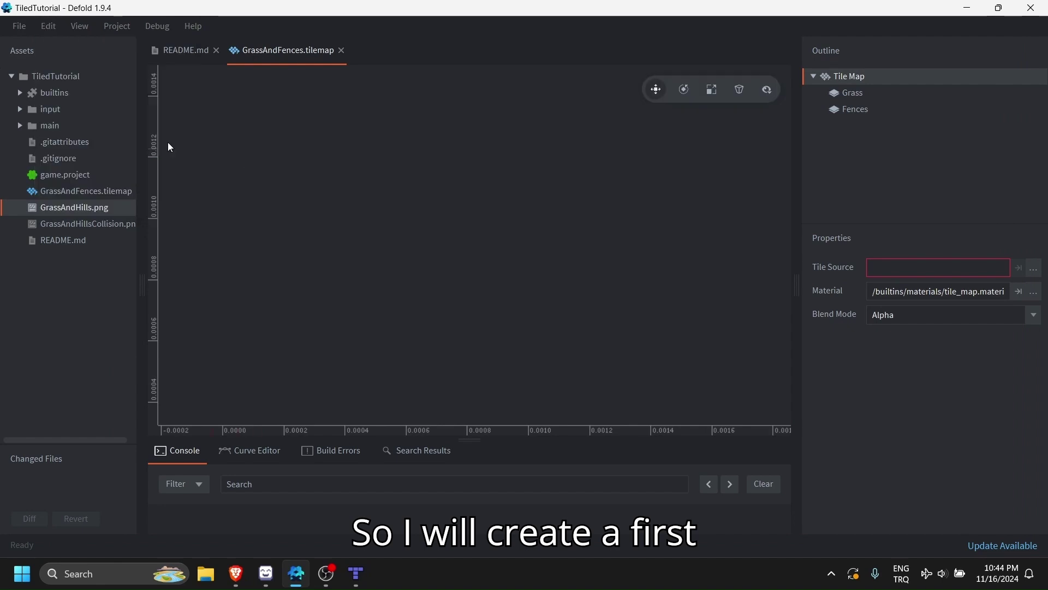
Create a GrassAndFence tile source at the project root and begin choosing its image
right_click(59, 76)
mouse_move(91, 204)
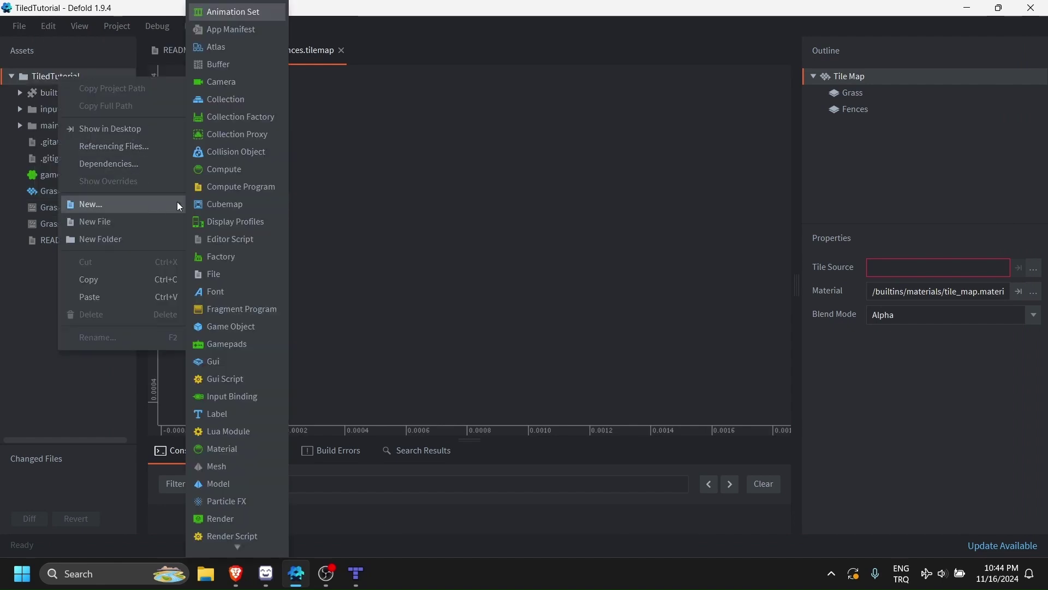
scroll(230, 344, "down", 3)
left_click(245, 519)
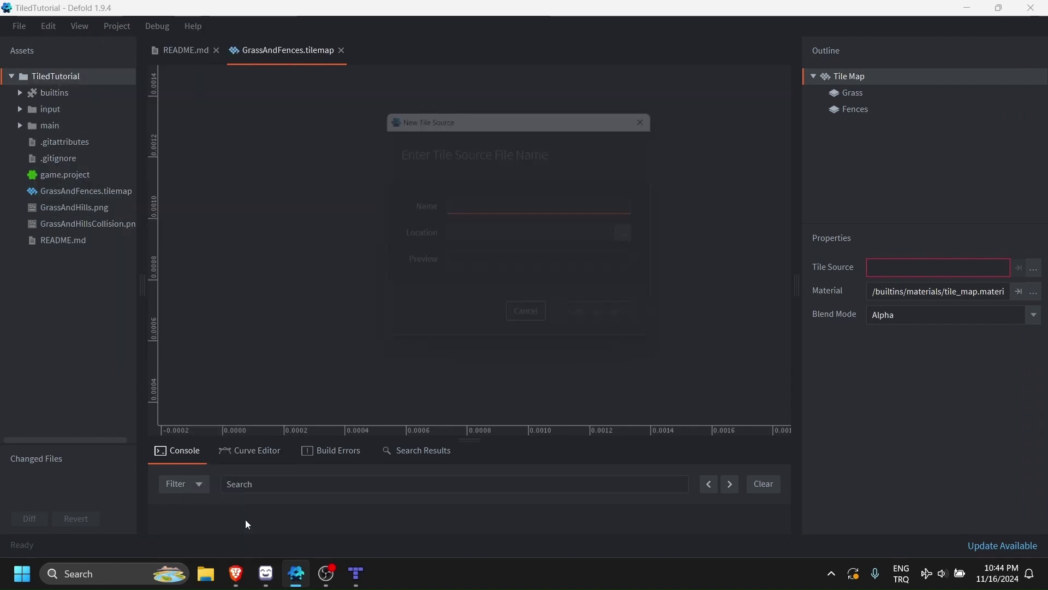
type("Gr")
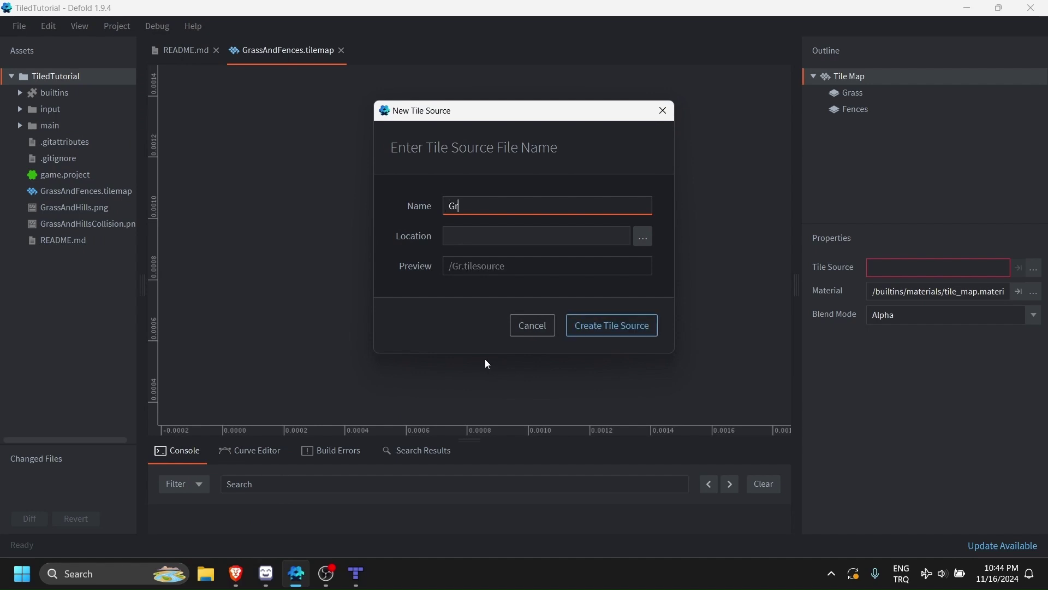
type("assAnd")
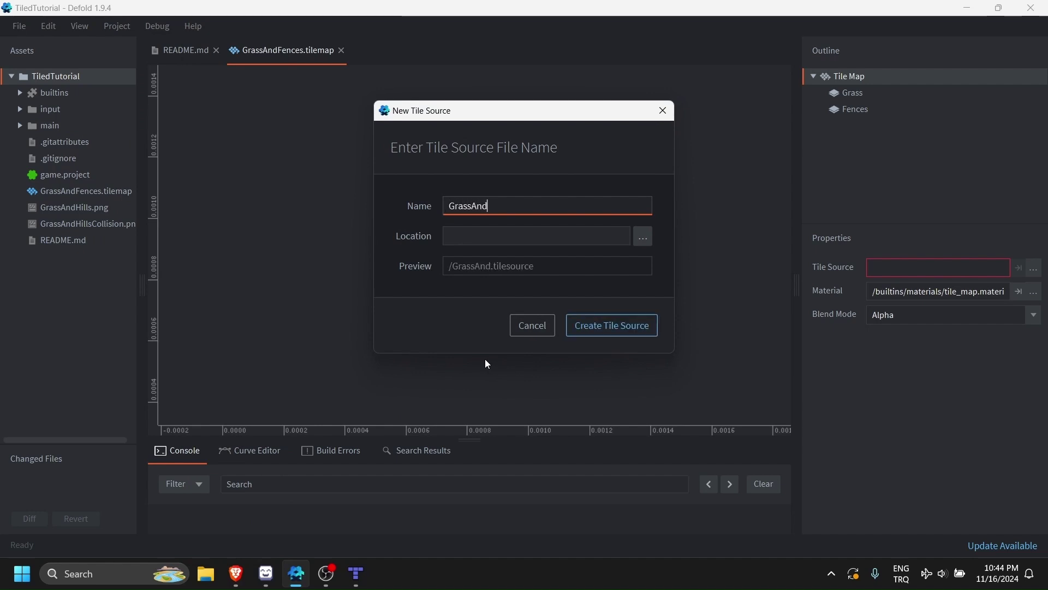
type("Fence")
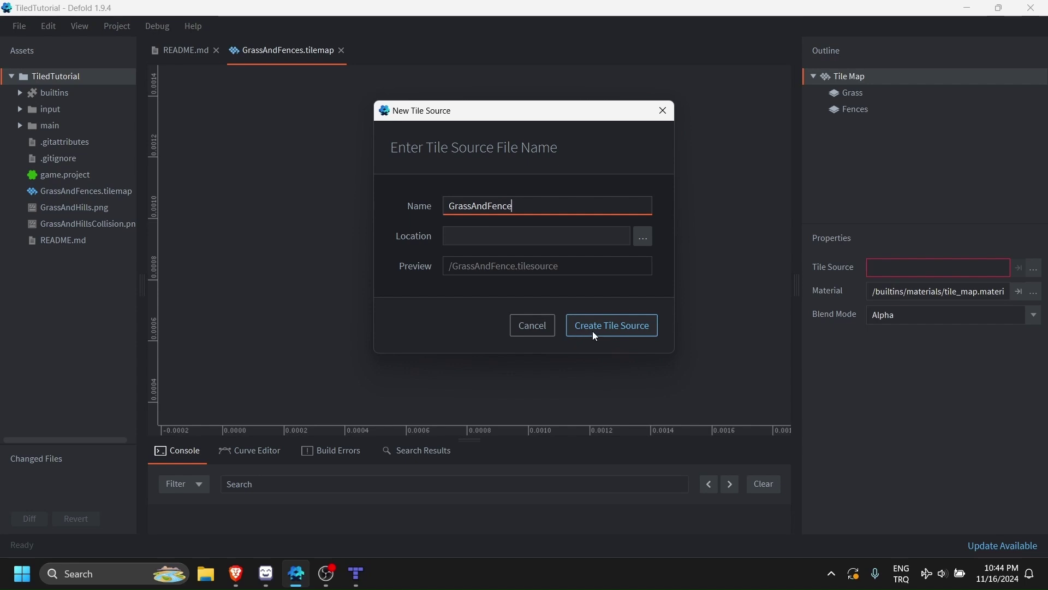
left_click(591, 329)
left_click(1034, 269)
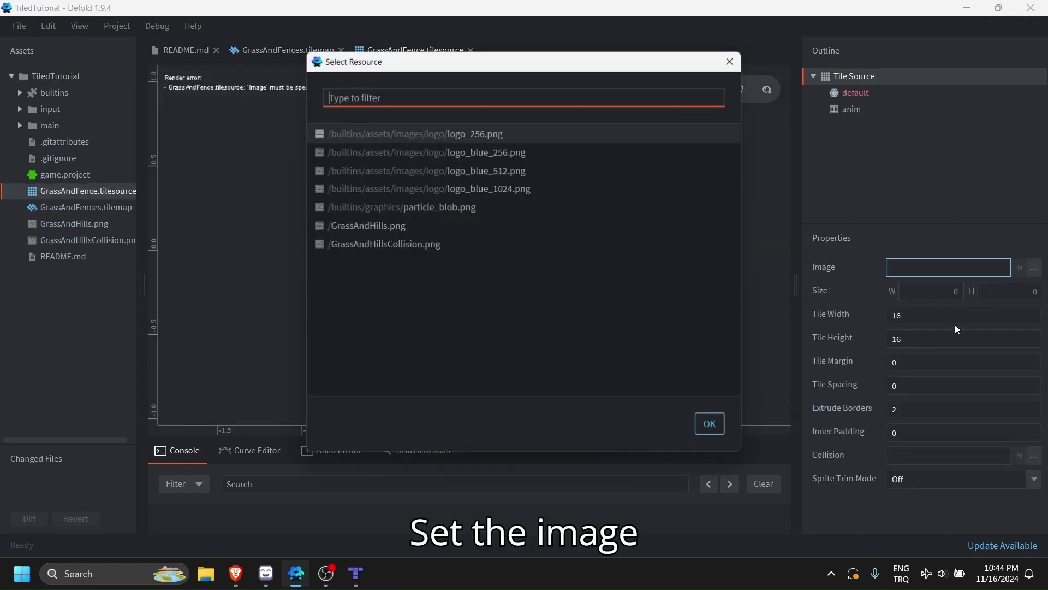
Give the tile source GrassAndHills.png and assign GrassAndFence.tilesource to the GrassAndFences tilemap
double_click(442, 226)
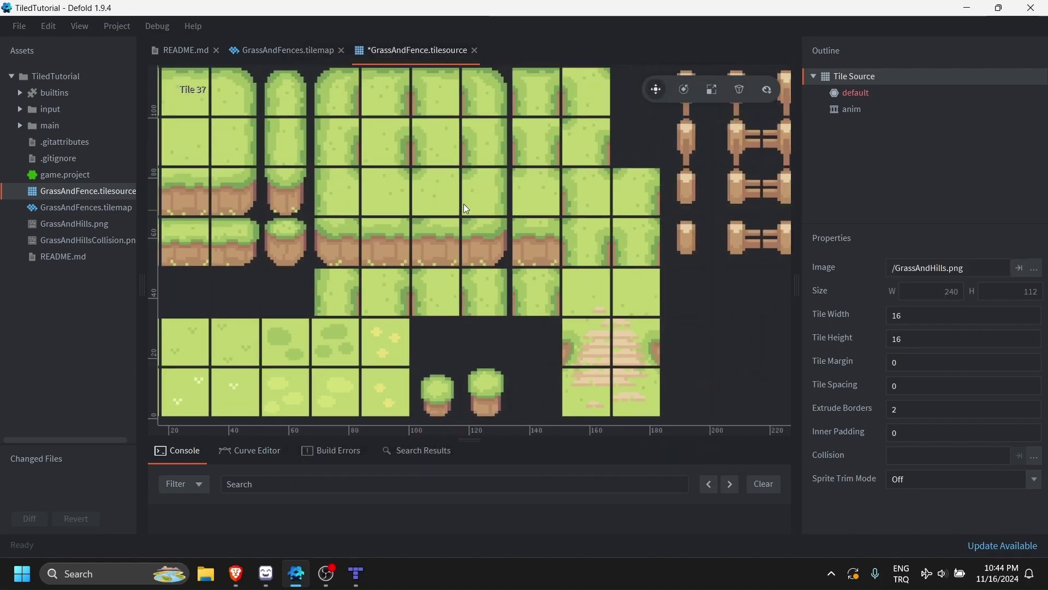
key("f")
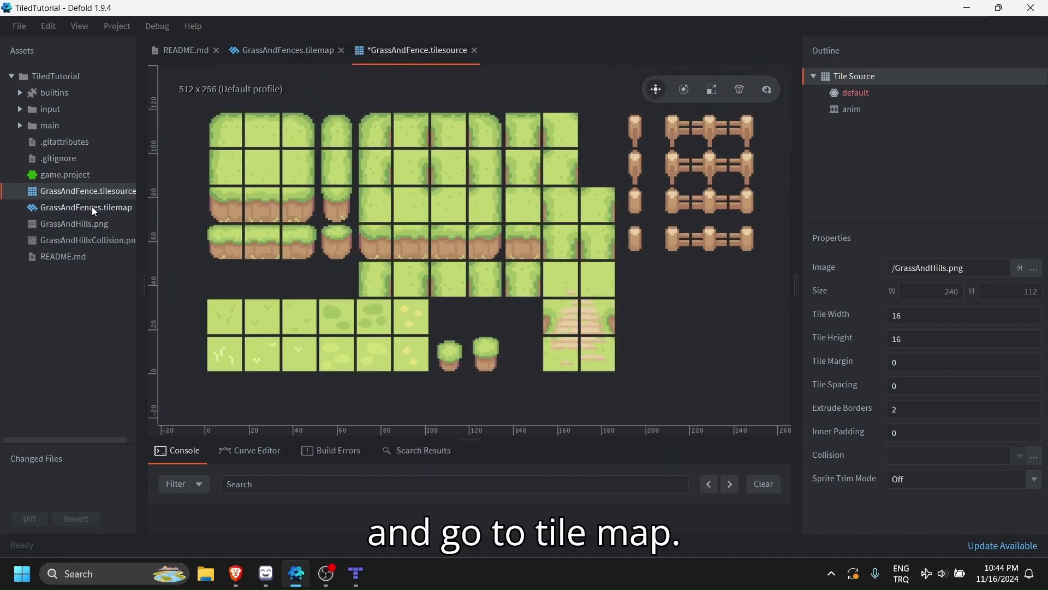
double_click(93, 207)
left_click(1025, 270)
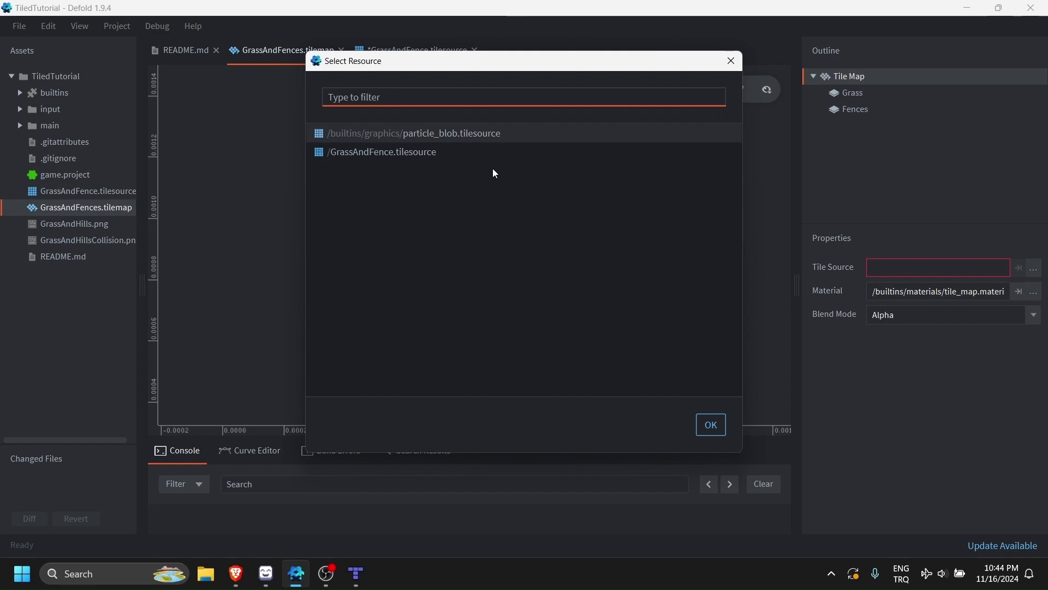
double_click(415, 153)
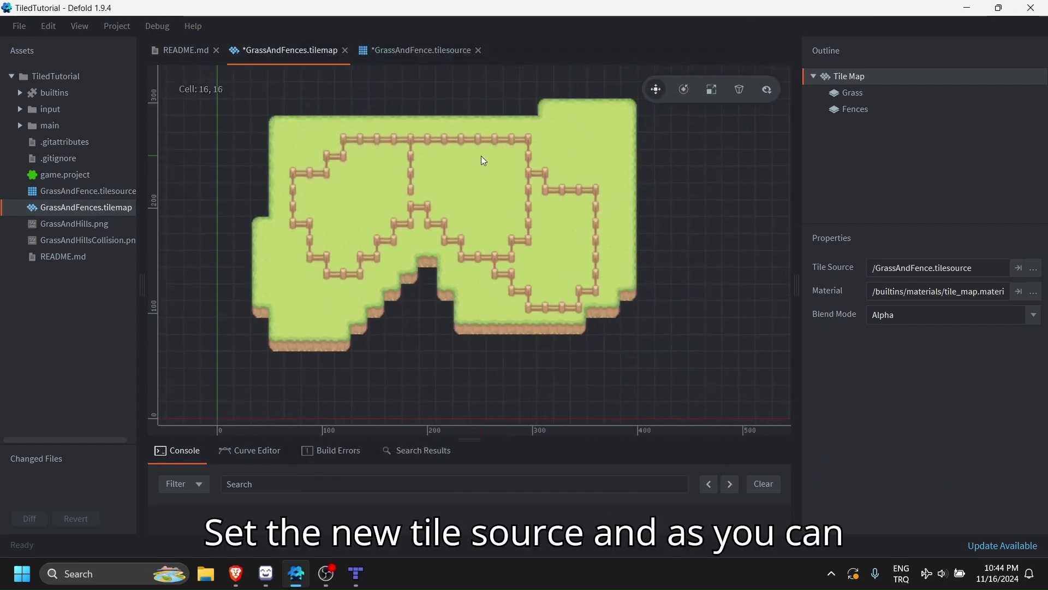
key("f")
scroll(565, 209, "up", 1)
scroll(533, 216, "up", 1)
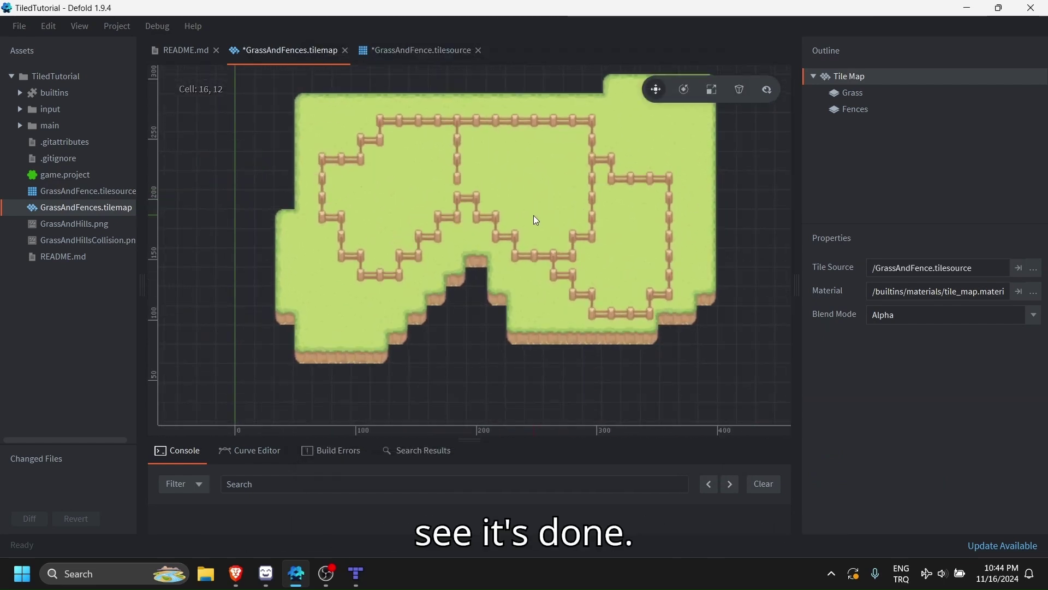
scroll(533, 215, "up", 2)
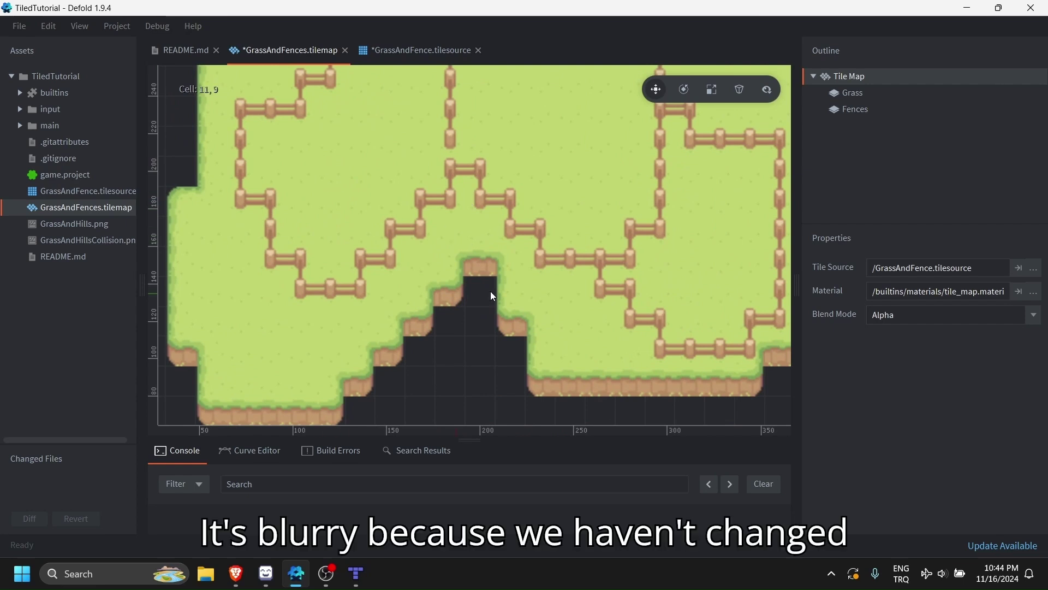
Set the Min and Mag texture filters to nearest in game.project's Graphics settings
double_click(80, 176)
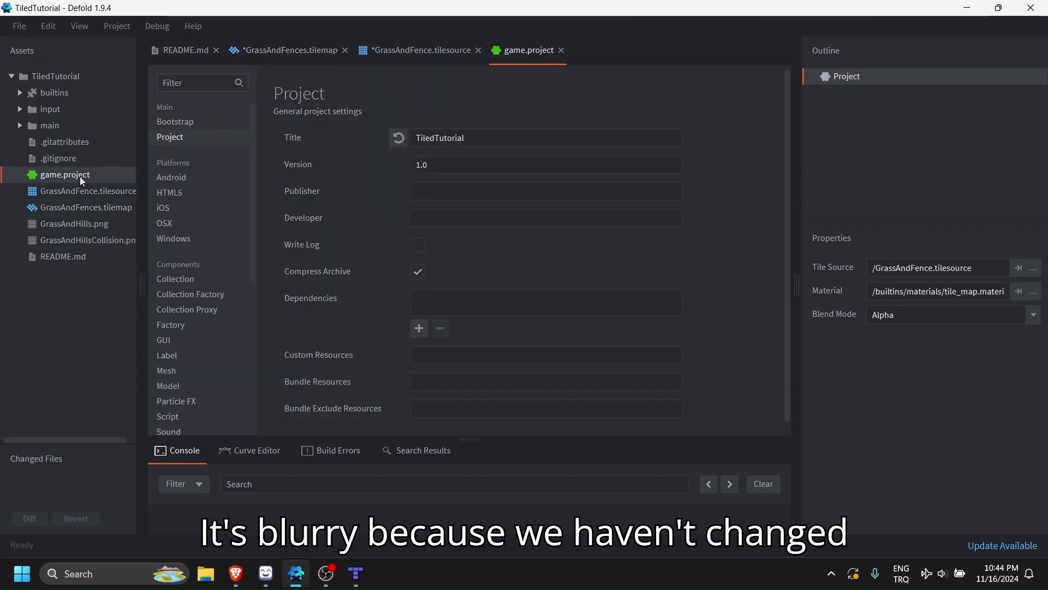
scroll(253, 293, "down", 3)
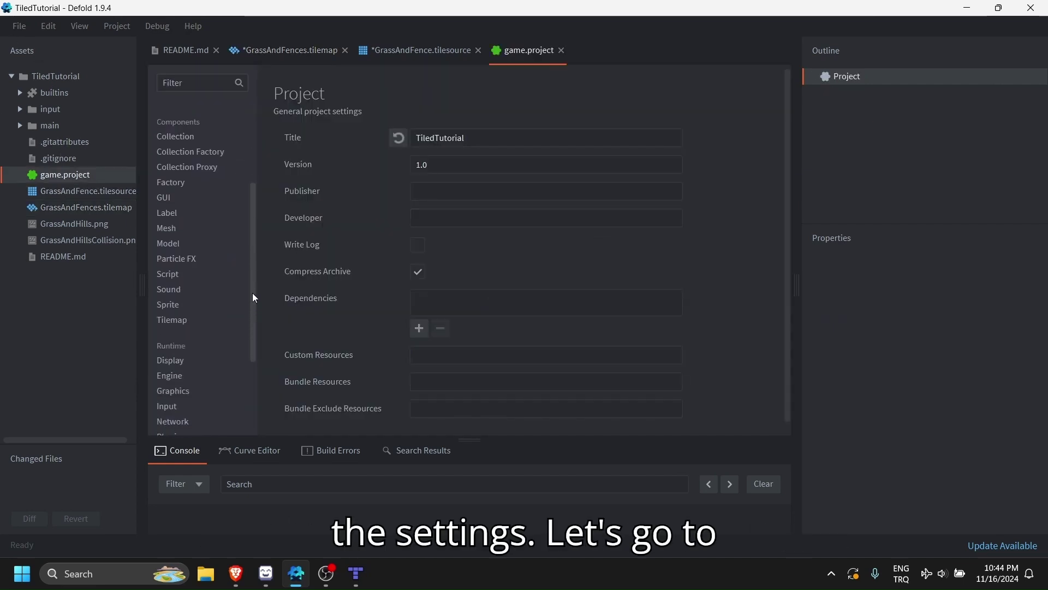
scroll(243, 323, "down", 2)
left_click(178, 330)
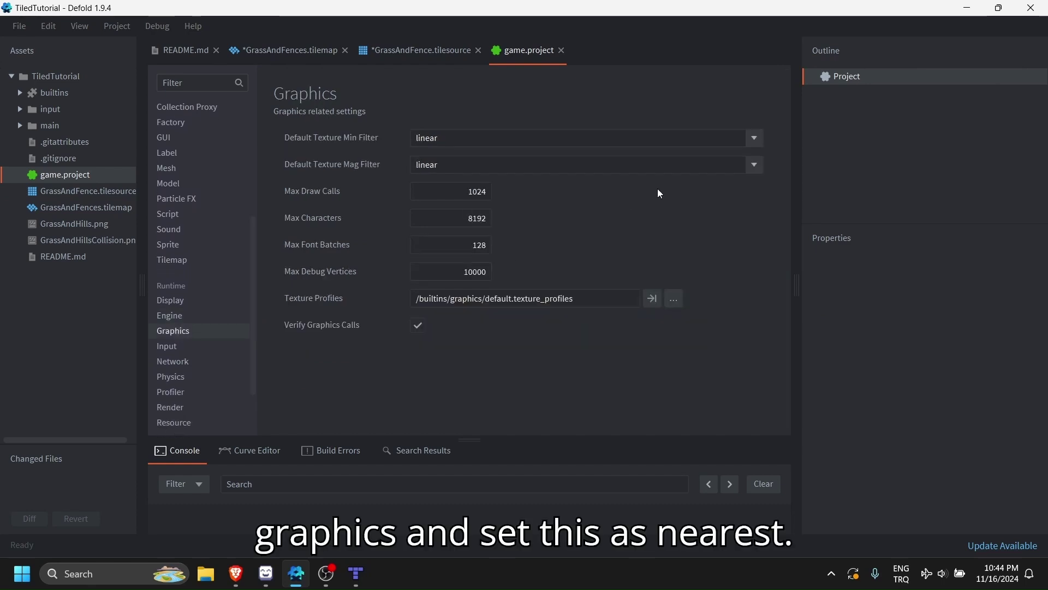
left_click(746, 145)
left_click(494, 175)
left_click(754, 167)
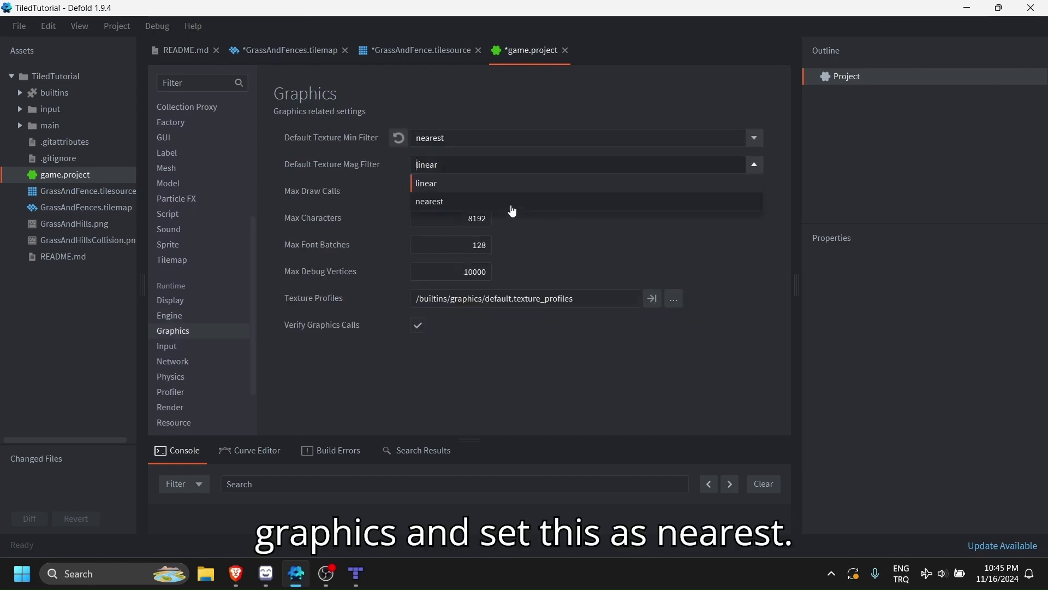
left_click(475, 202)
left_click(270, 49)
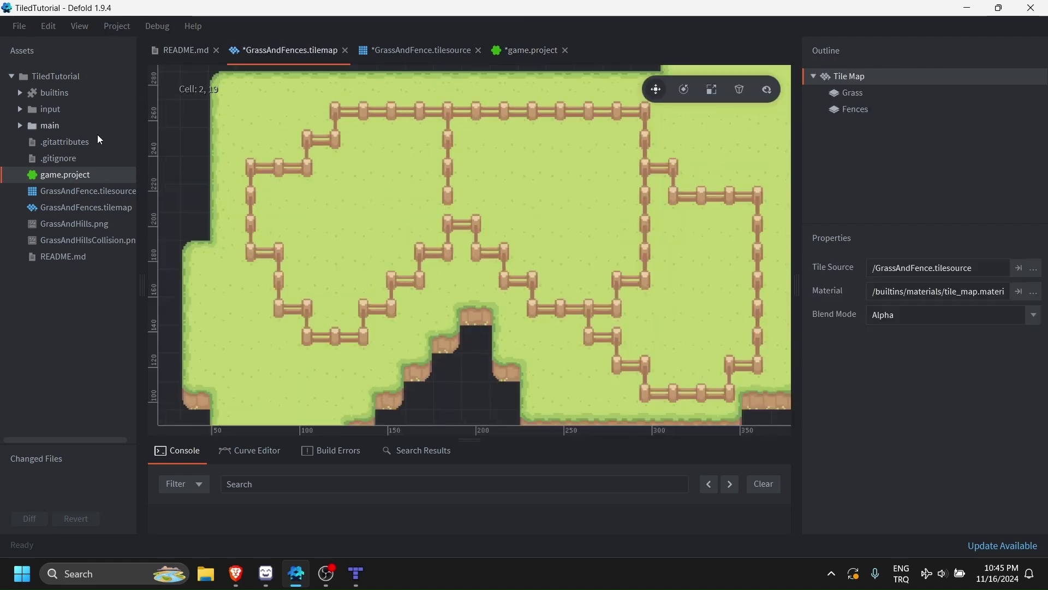
Add a game object carrying the GrassAndFences tilemap to main.collection, moved to 36, −10
left_click(20, 125)
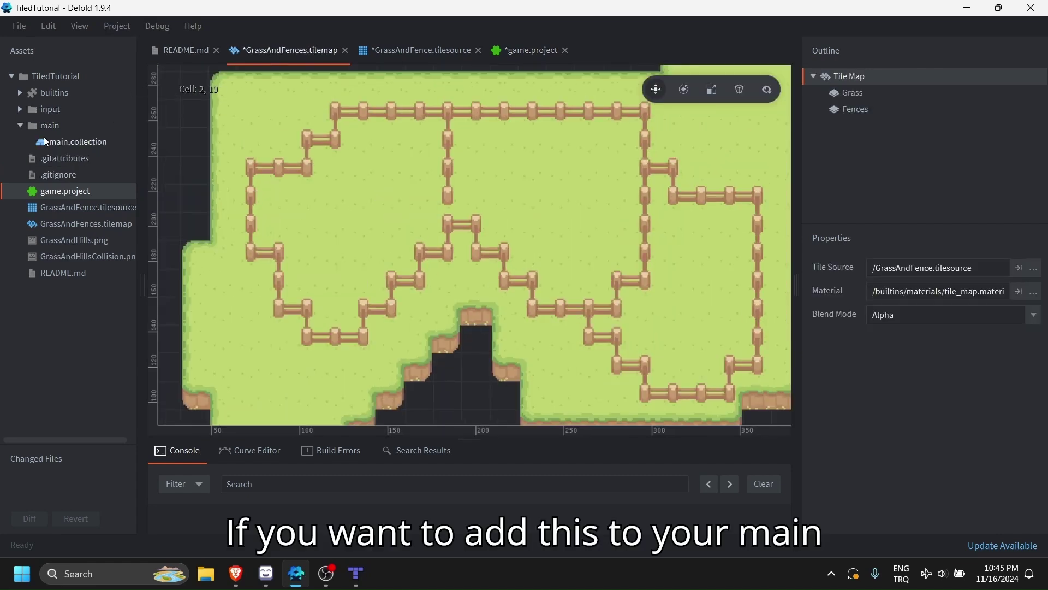
double_click(74, 142)
right_click(873, 75)
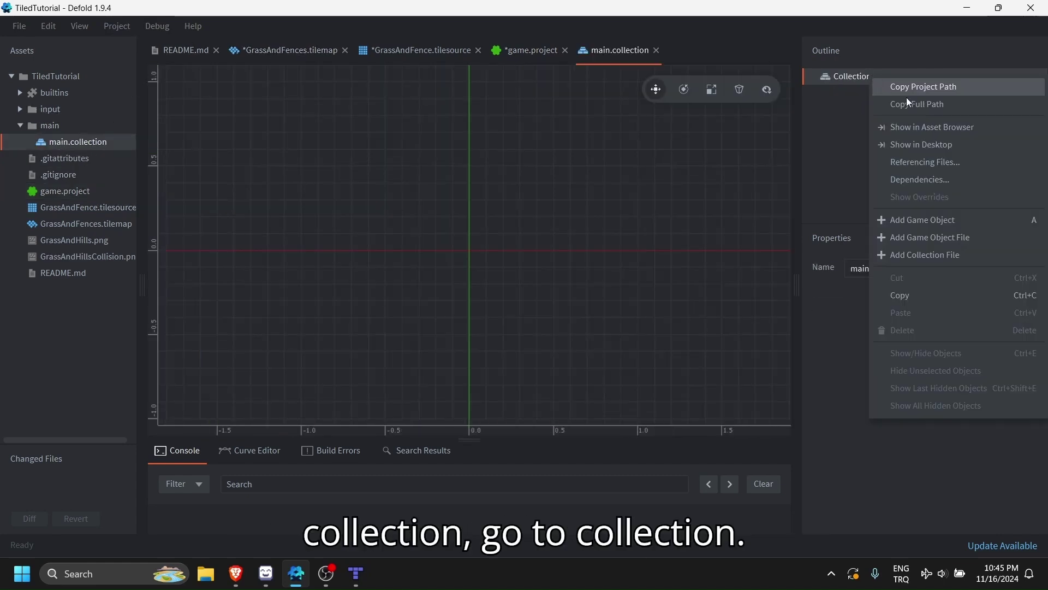
left_click(950, 223)
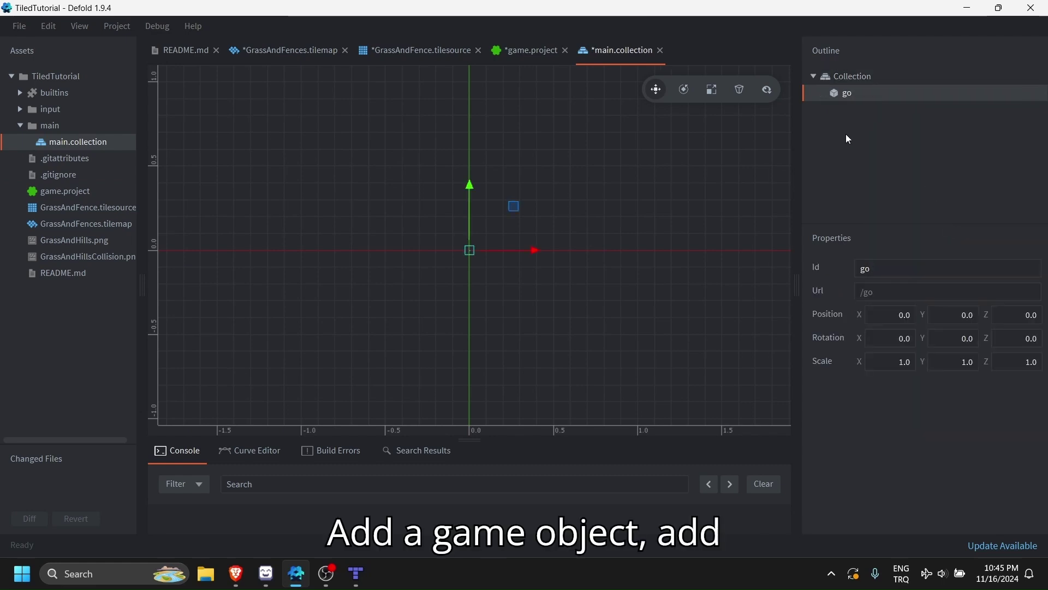
right_click(849, 93)
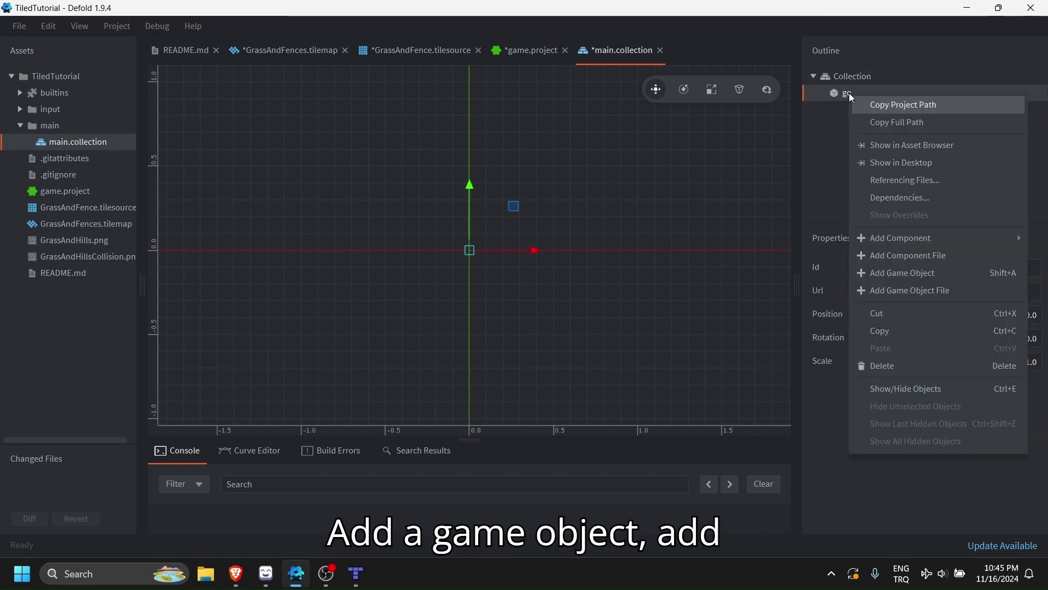
left_click(954, 252)
double_click(463, 133)
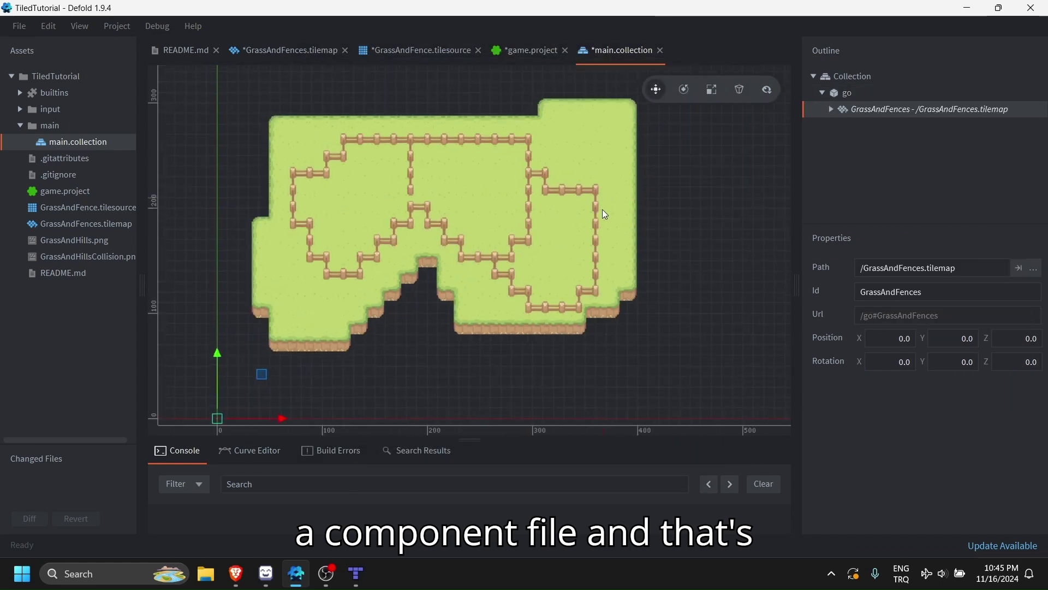
left_click_drag(264, 372, 303, 382)
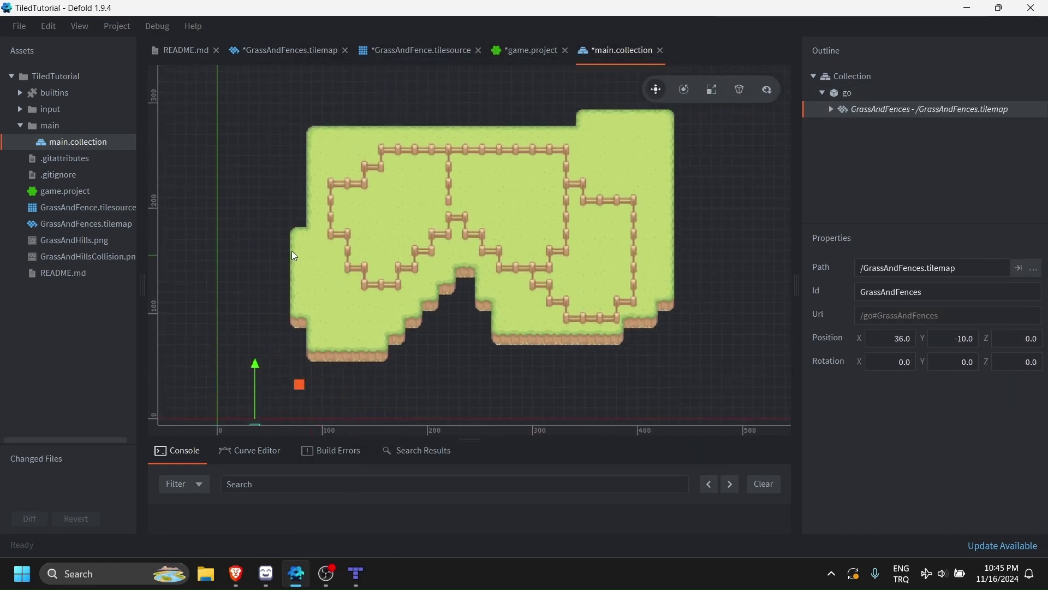
left_click(284, 48)
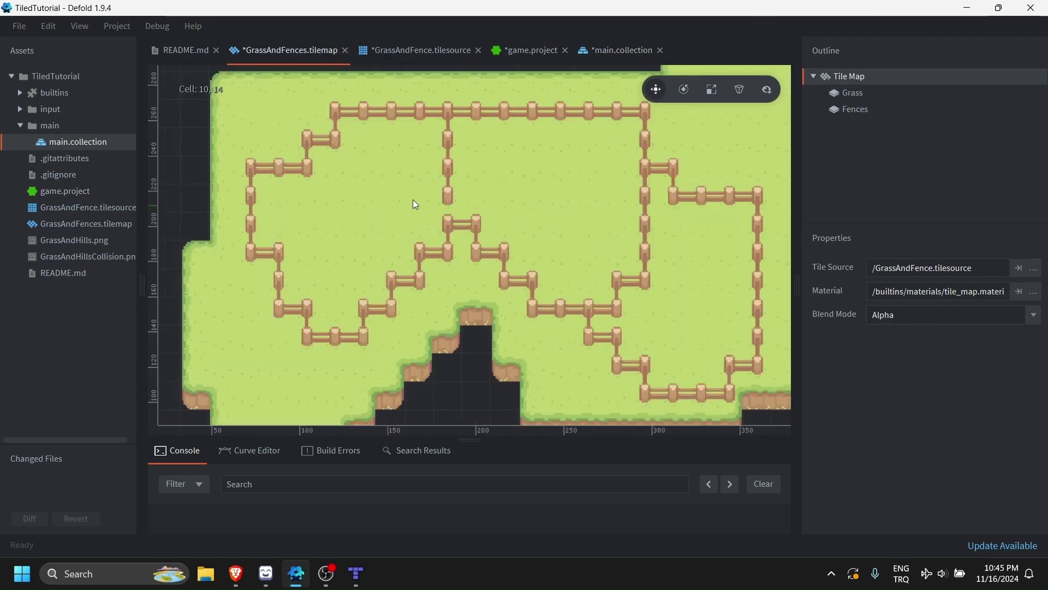
Set GrassAndHillsCollision.png as the GrassAndFence collision image and inspect it in an image editor
left_click(407, 47)
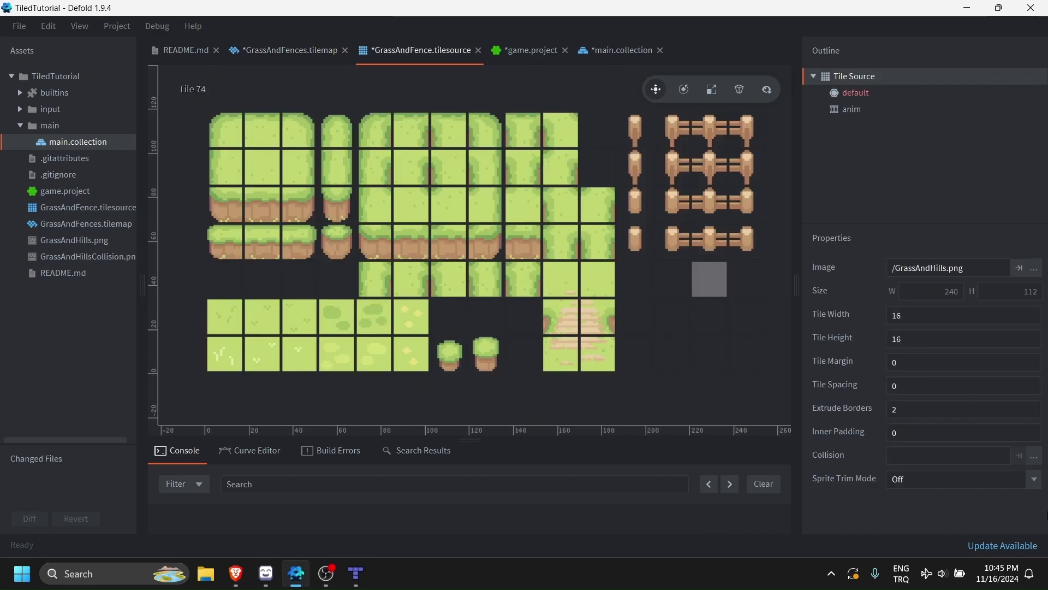
left_click(1033, 455)
double_click(436, 246)
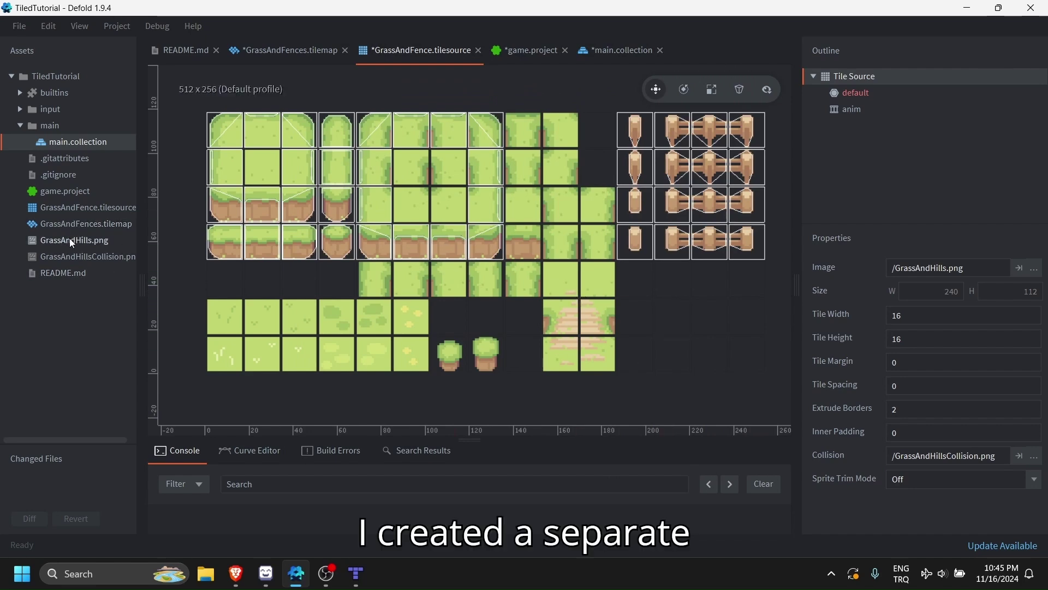
double_click(91, 257)
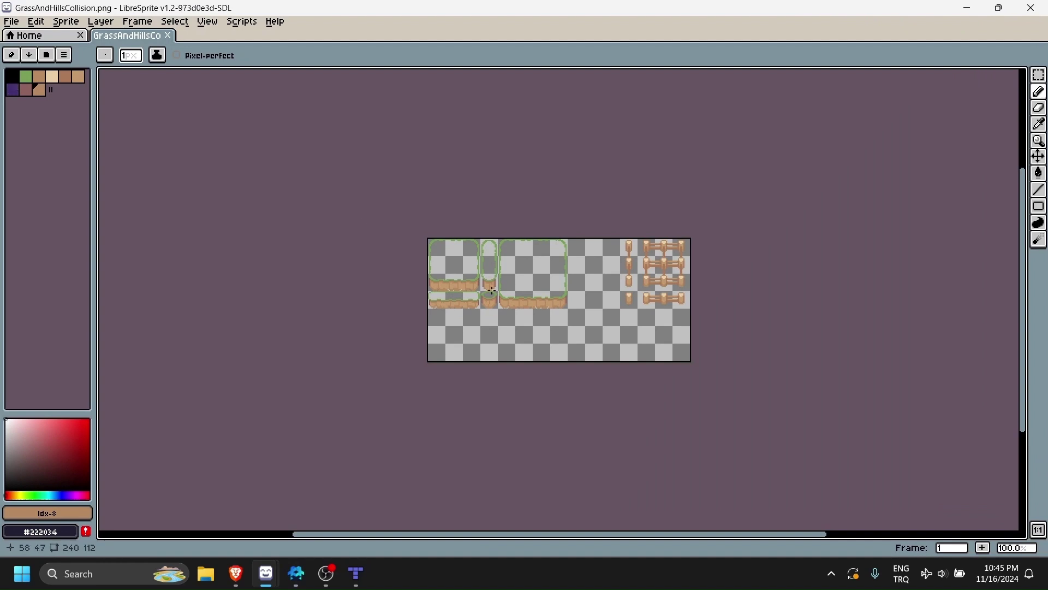
scroll(492, 291, "up", 1)
middle_click_drag(589, 276, 534, 283)
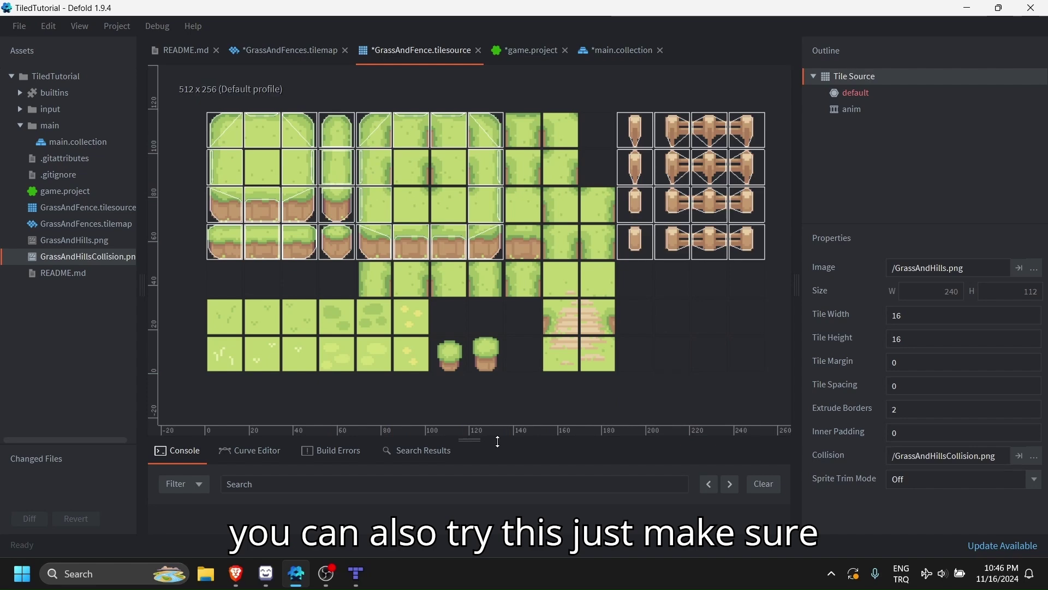
key("alt+Tab")
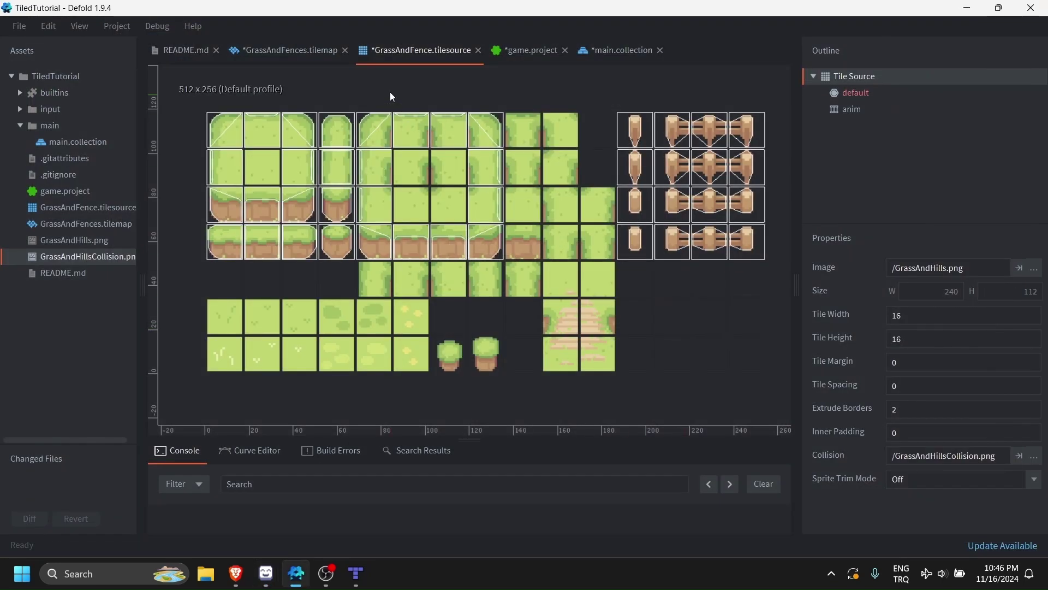
Build and run the game from main.collection to view the fenced island, then close its window
left_click(285, 51)
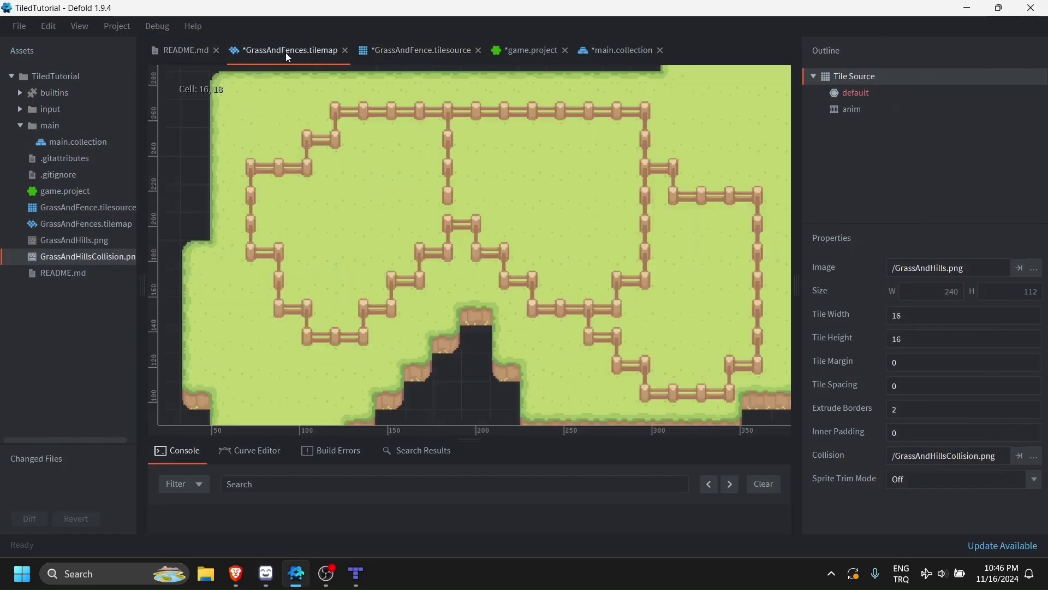
left_click(598, 49)
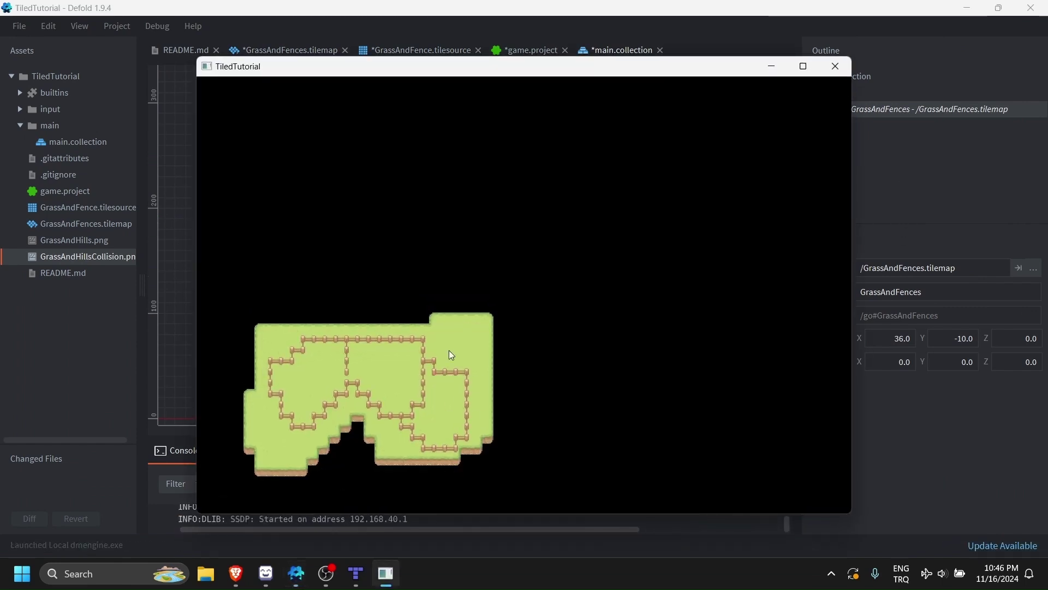
left_click(834, 65)
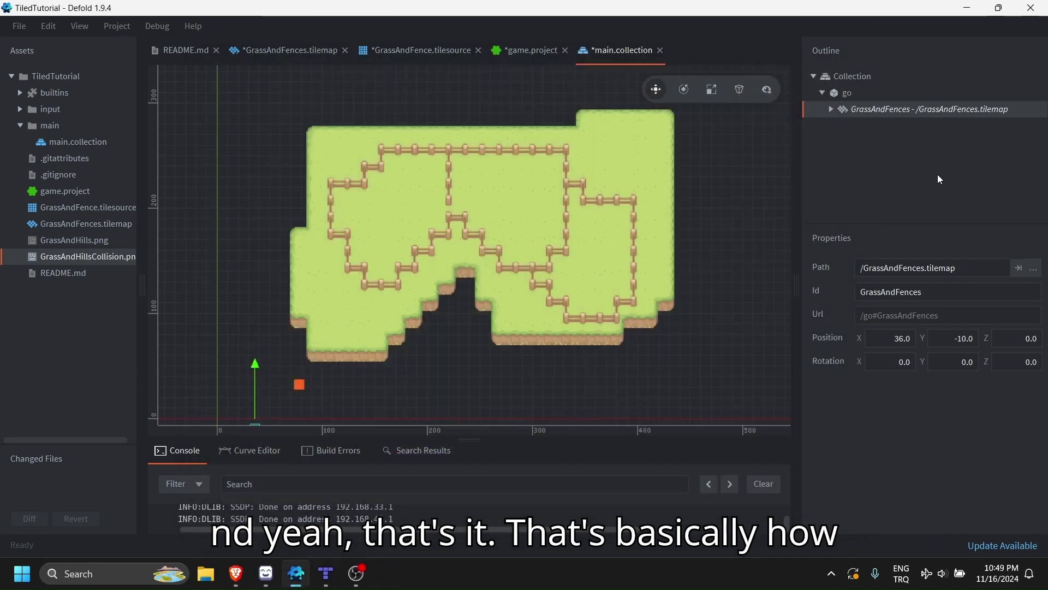